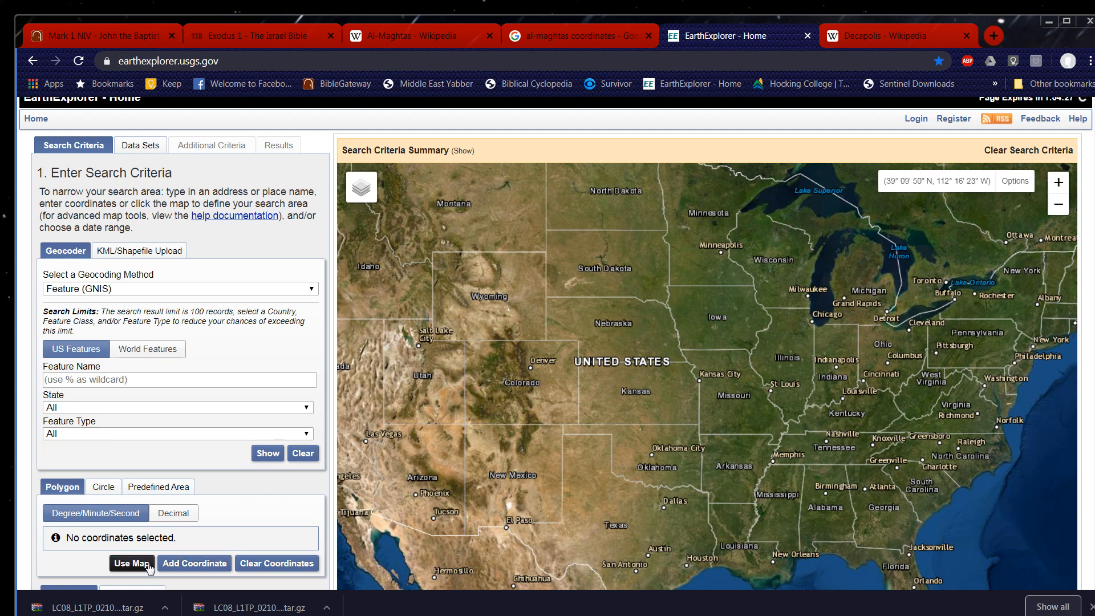
# Place a search point on the map just northwest of Midland, Michigan, at about 43° 41' N, 84° 21' W.
pyautogui.scroll(-3, 245, 378)
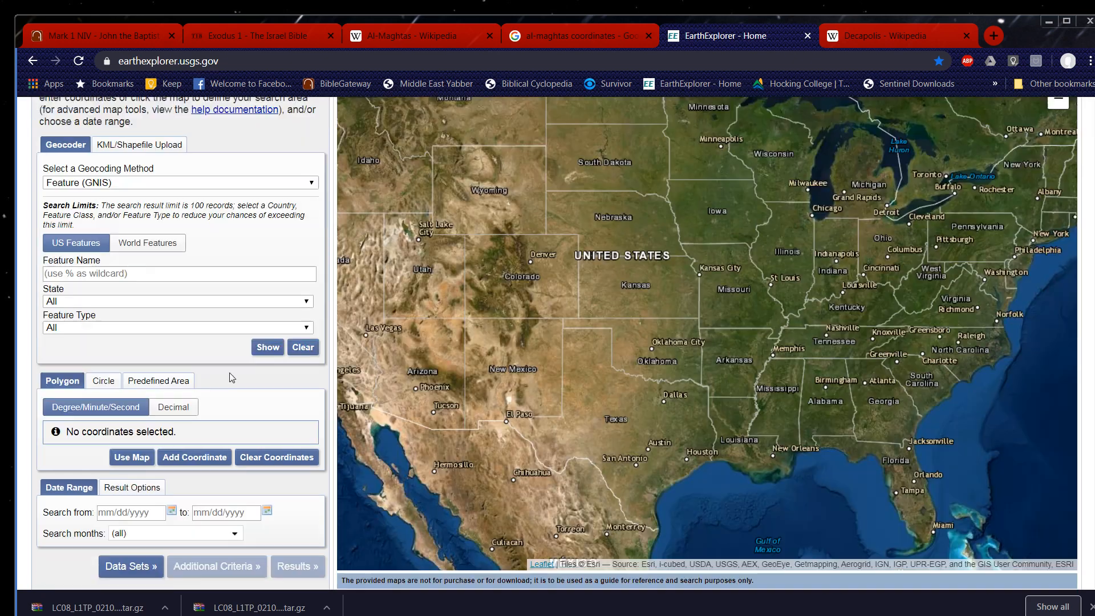
pyautogui.scroll(1, 440, 368)
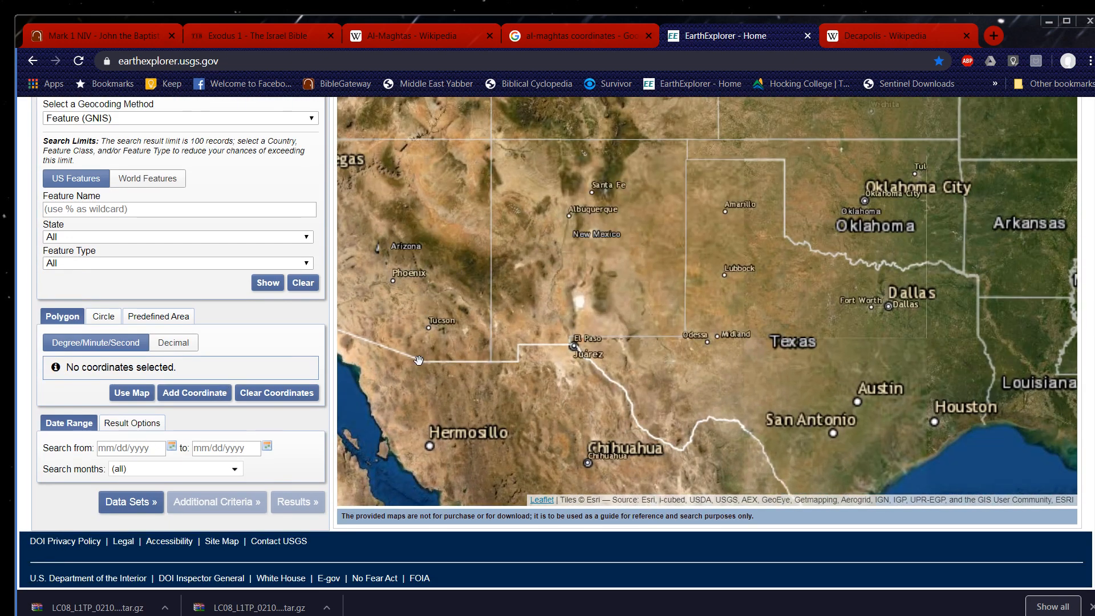
pyautogui.moveTo(903, 238); pyautogui.dragTo(616, 467)
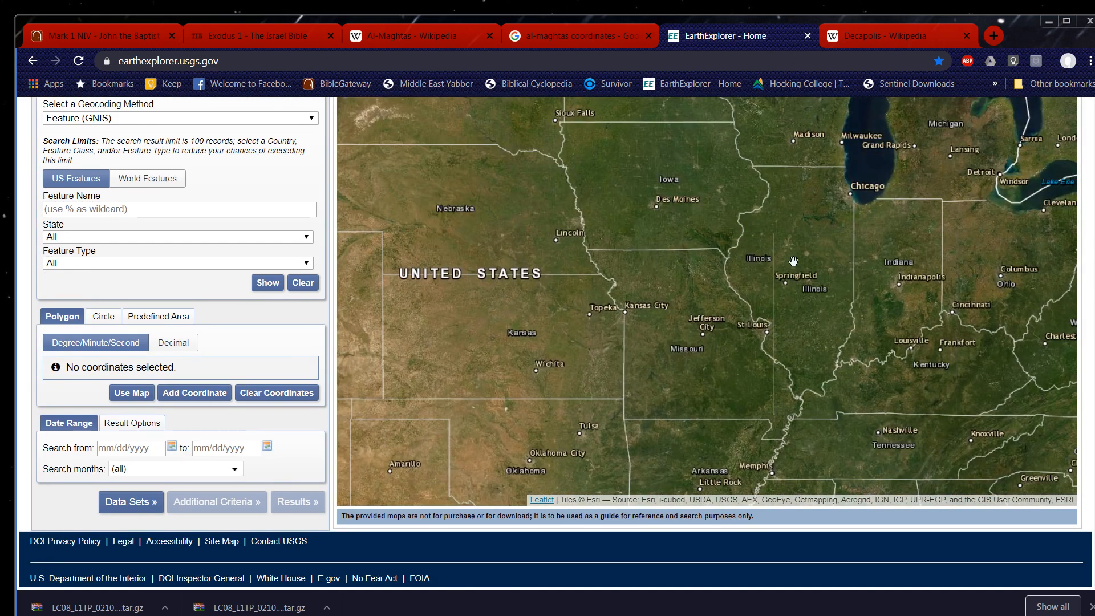
pyautogui.moveTo(795, 257); pyautogui.dragTo(679, 469)
pyautogui.scroll(1, 855, 322)
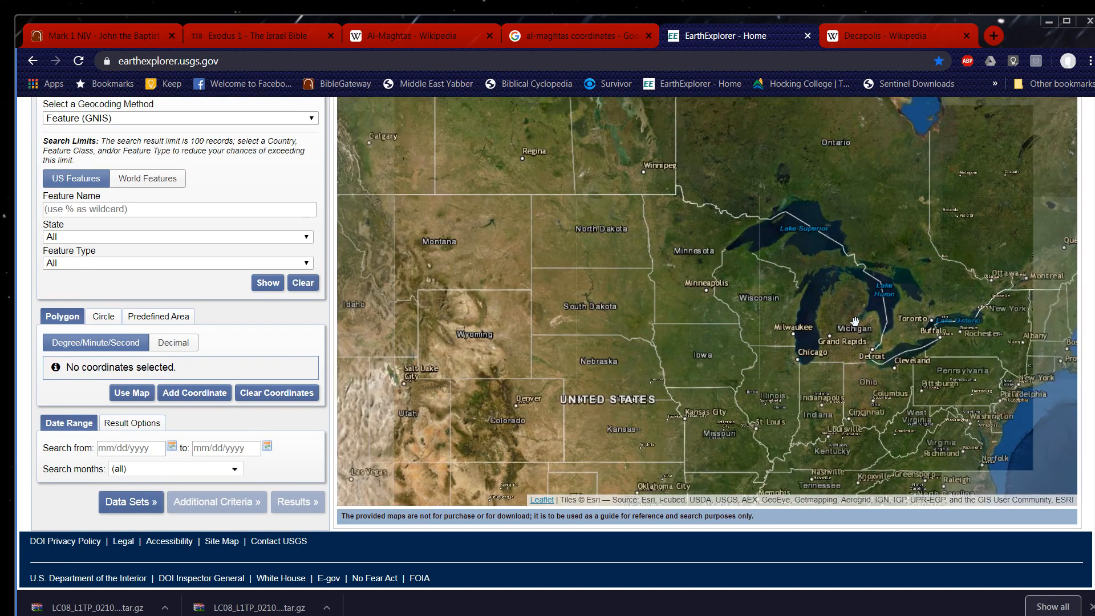
pyautogui.scroll(2, 855, 321)
pyautogui.scroll(1, 839, 328)
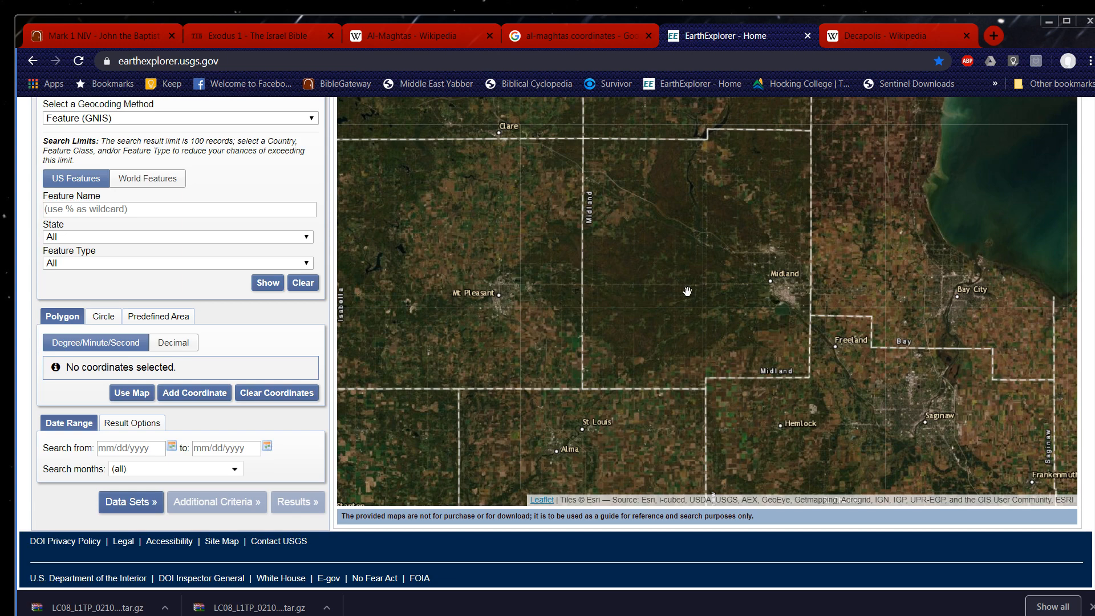
pyautogui.click(716, 231)
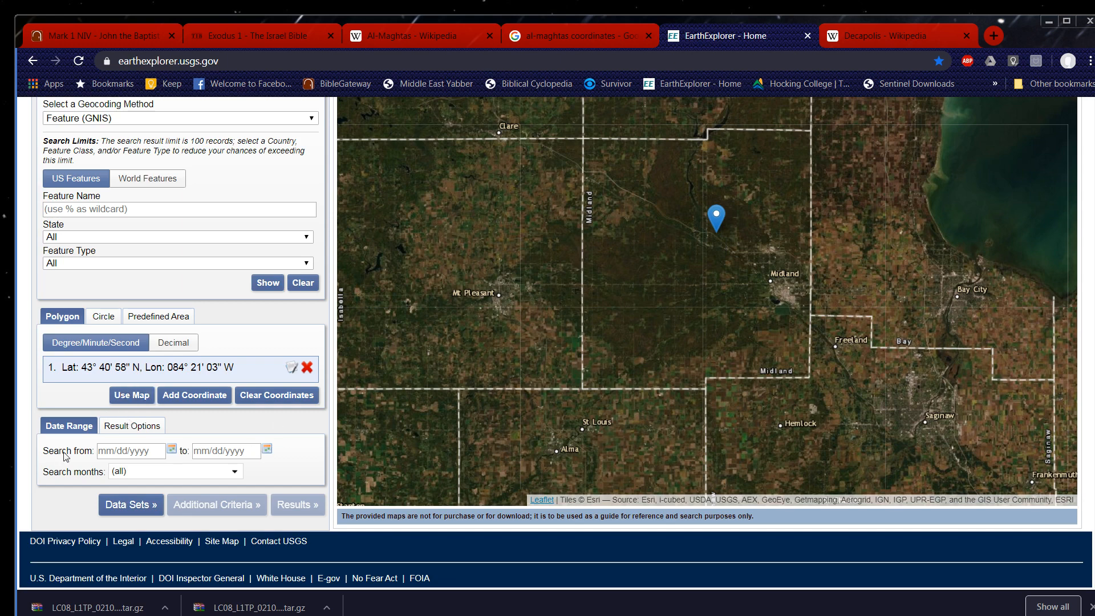
# Set the search date range from 05/04/2020 to 05/21/2020.
pyautogui.click(171, 449)
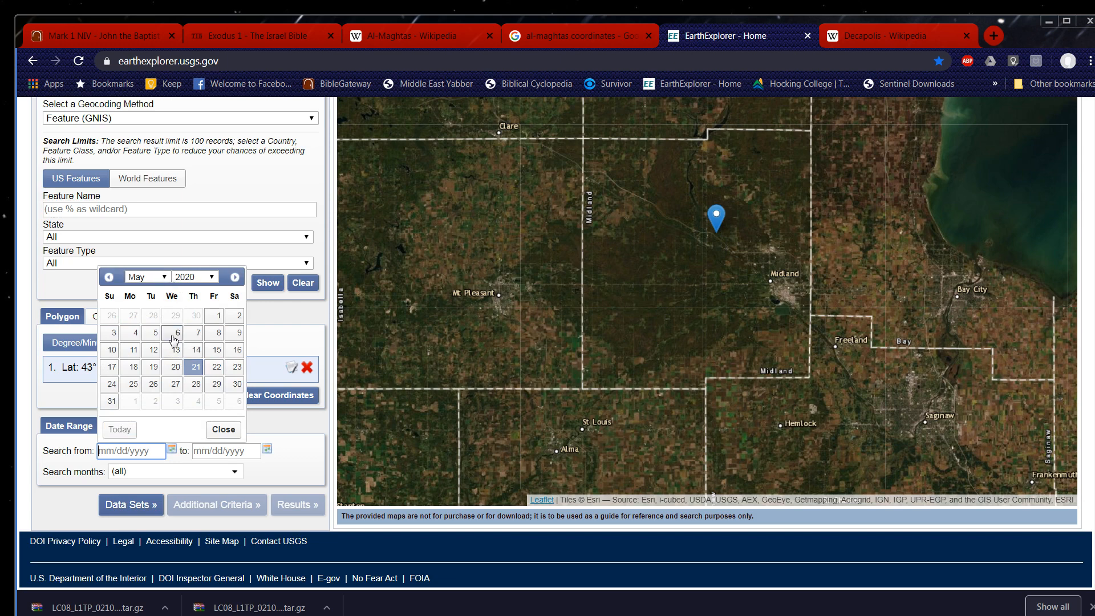
pyautogui.click(131, 334)
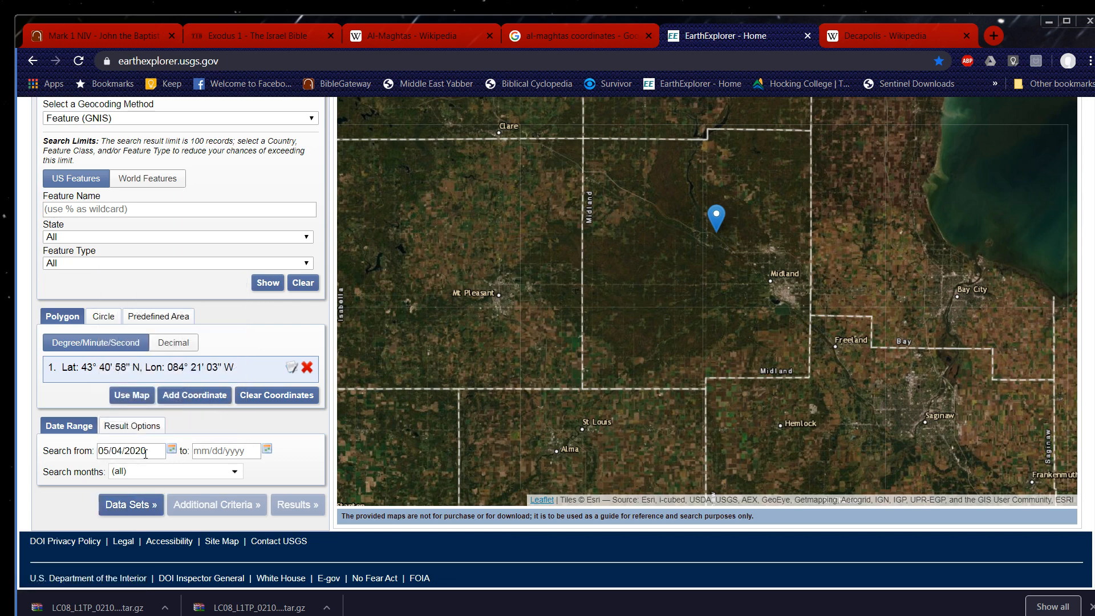
pyautogui.click(267, 450)
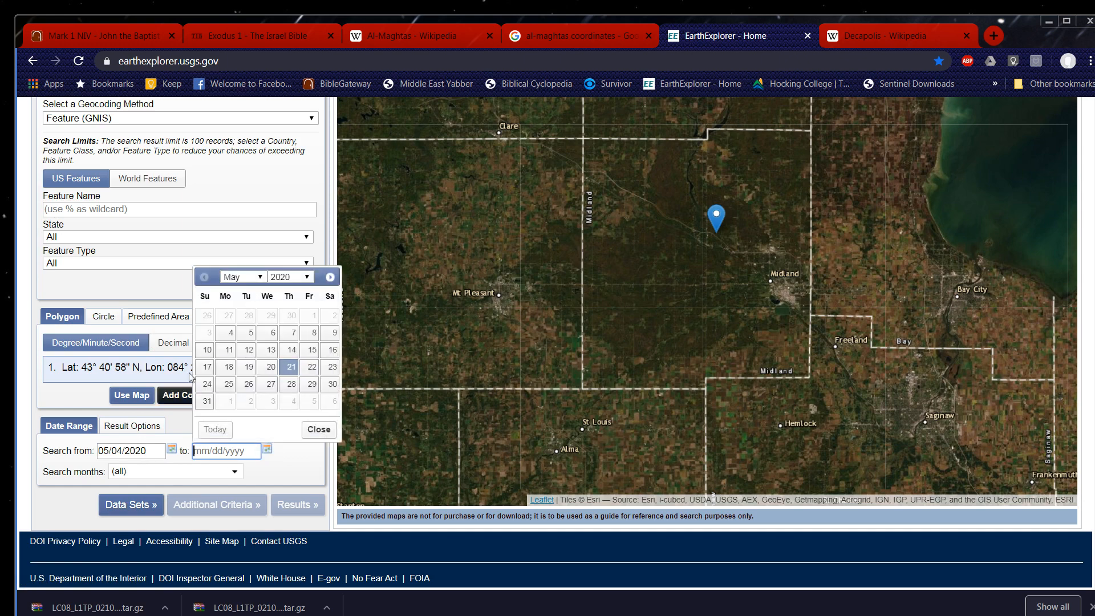
pyautogui.click(291, 367)
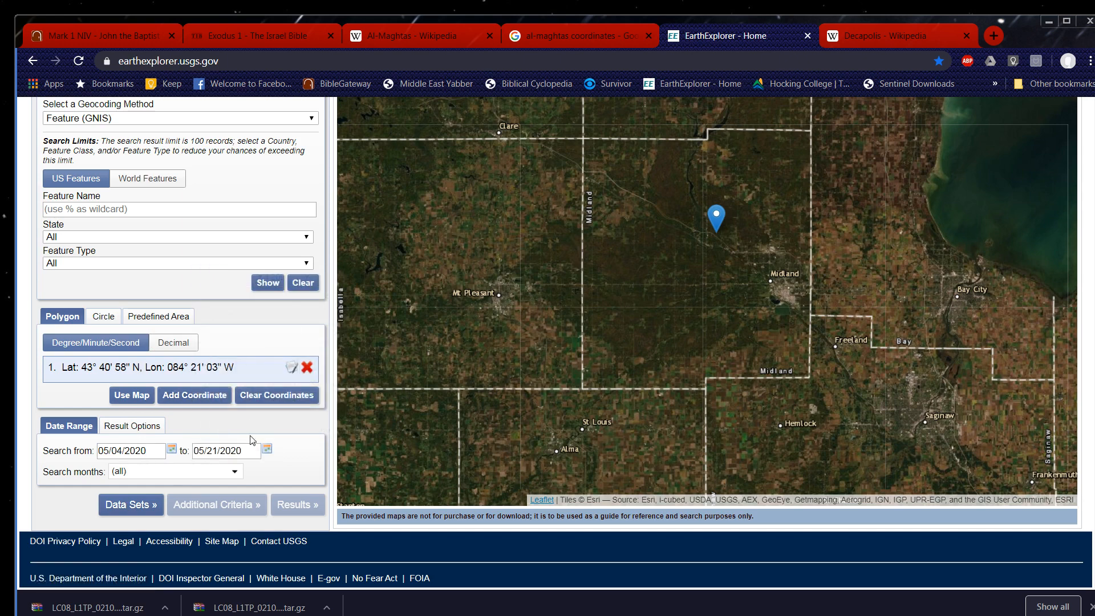
# Choose the Landsat 8 OLI/TIRS C1 Level-1 data set from Landsat Collection 1 Level-1.
pyautogui.click(140, 506)
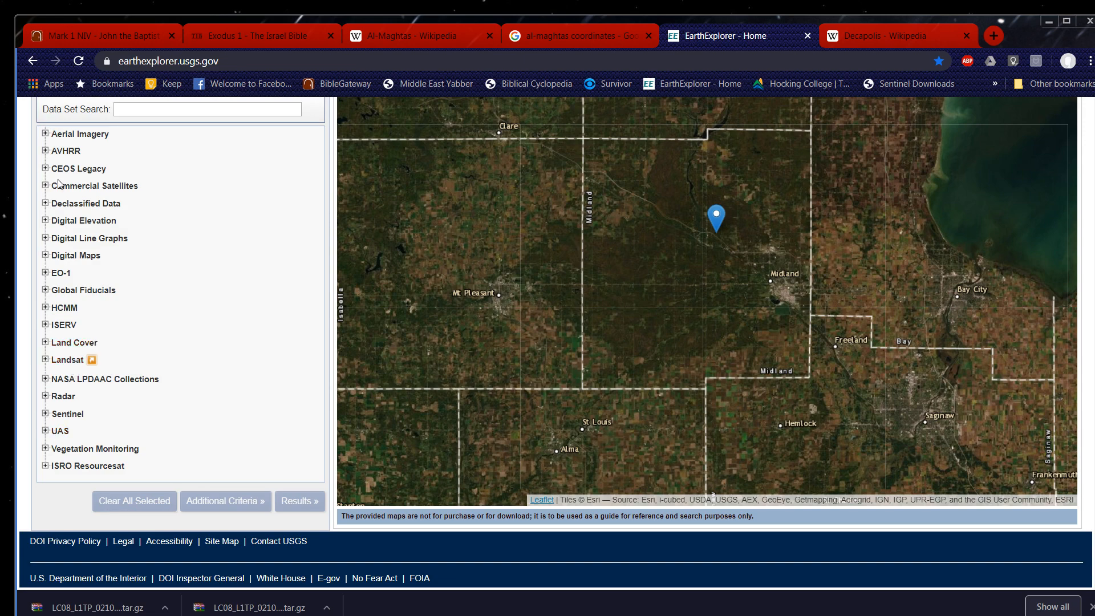
pyautogui.click(45, 360)
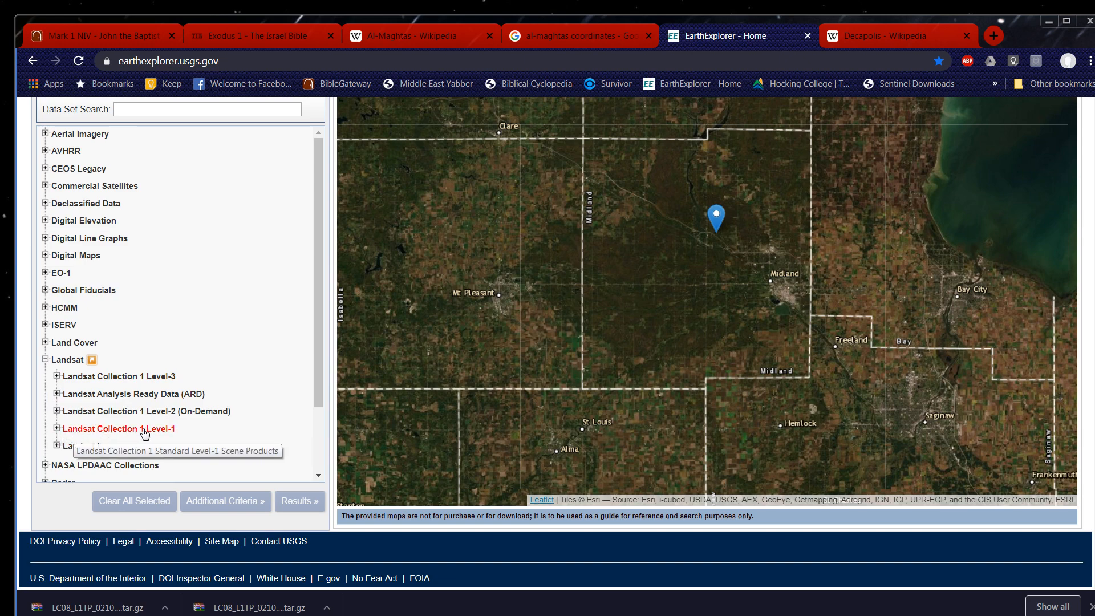
pyautogui.click(57, 429)
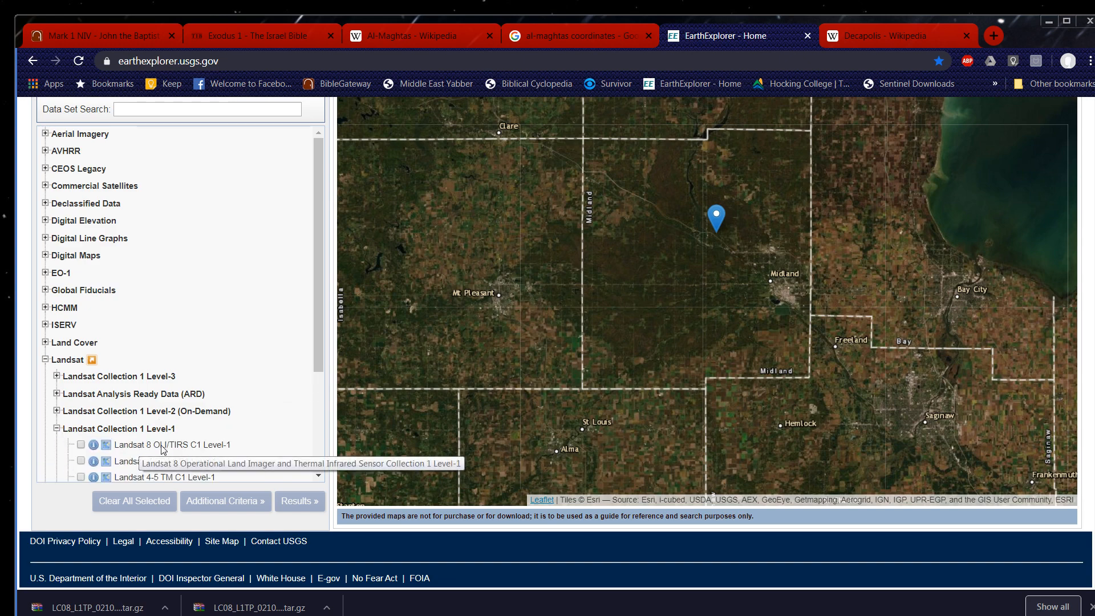
pyautogui.click(80, 444)
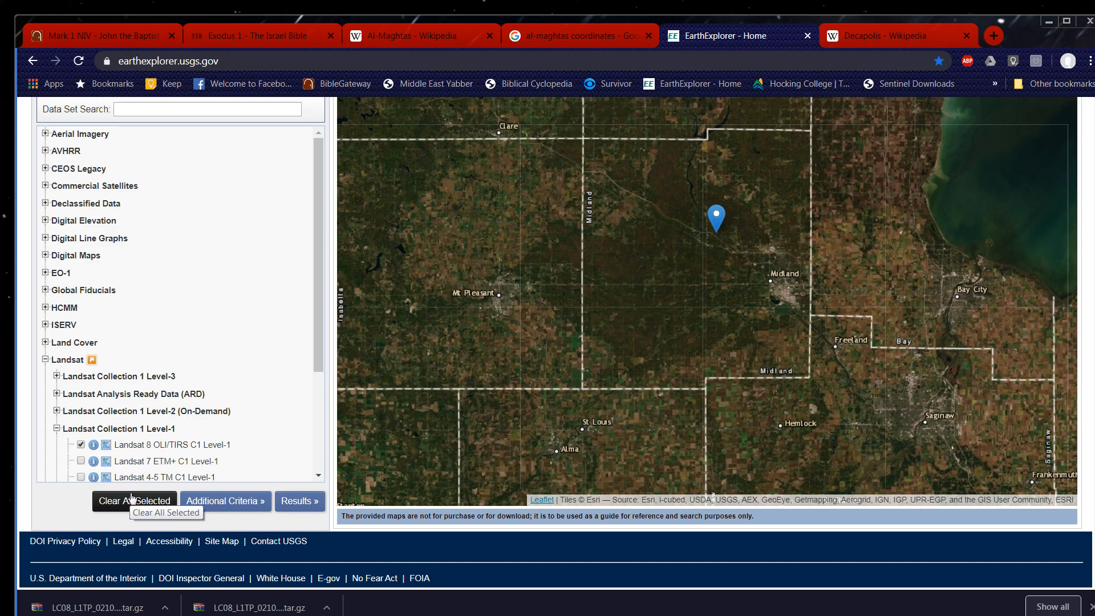
# Run the scene search and review the download options for the Landsat 8 scene acquired on 20-MAY-20.
pyautogui.click(298, 501)
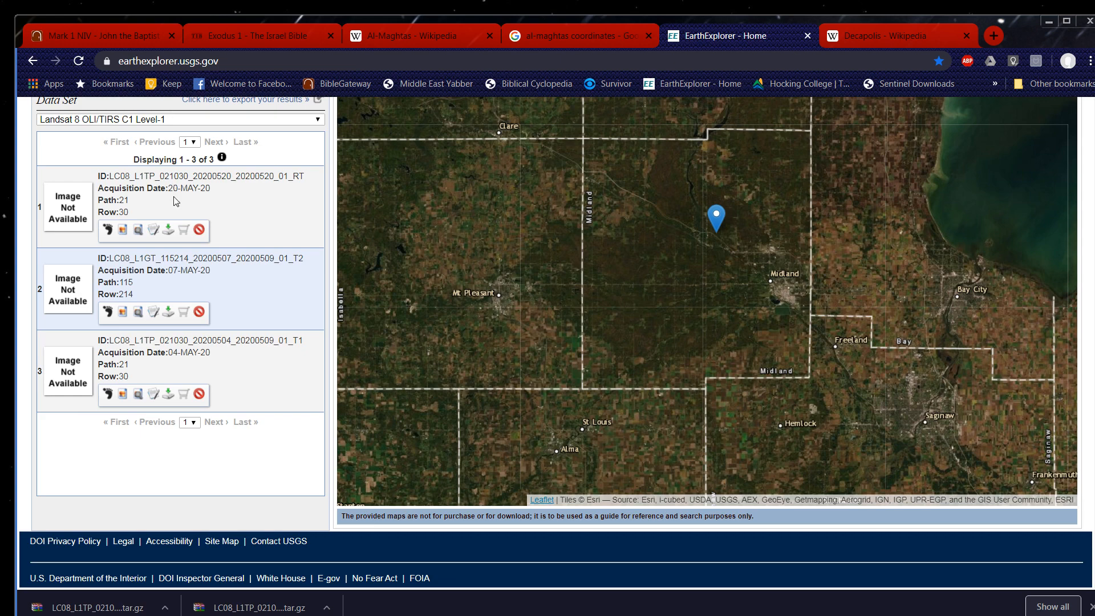
pyautogui.click(168, 231)
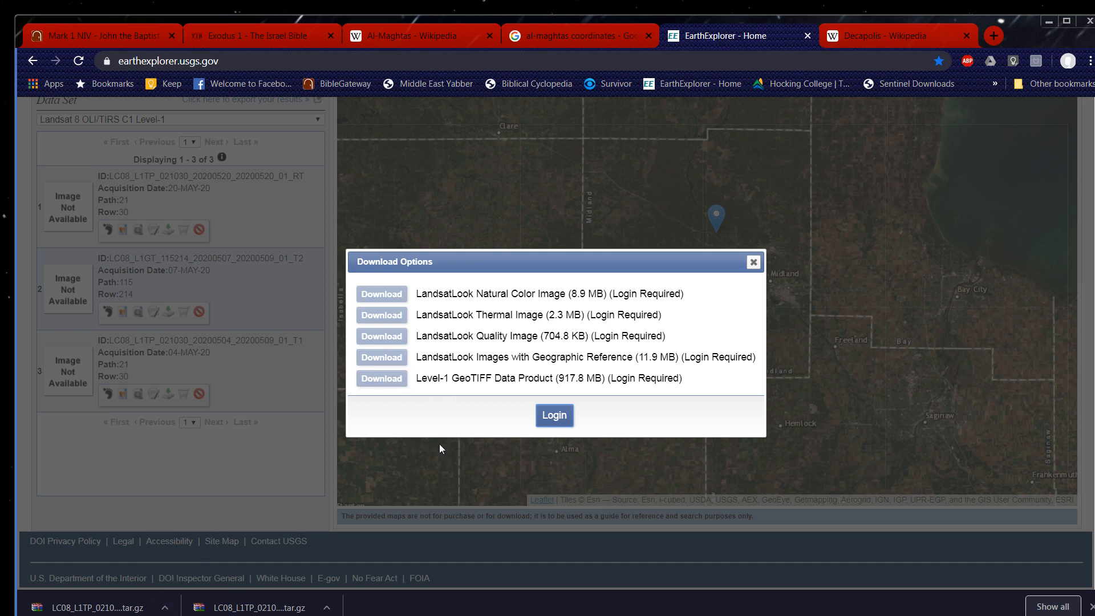
pyautogui.click(753, 263)
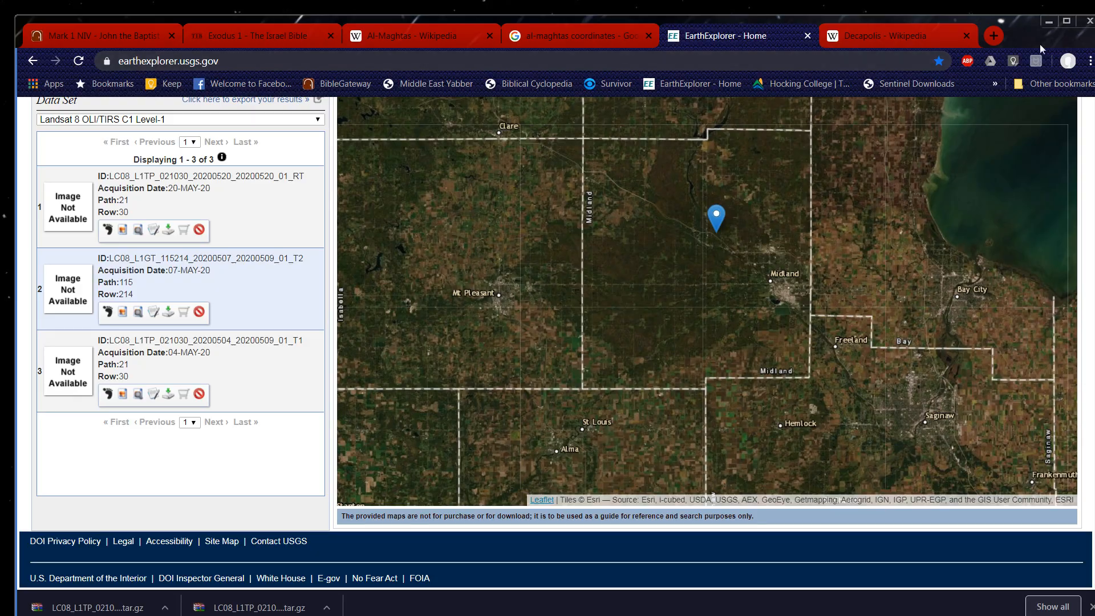
# Switch to ArcMap and add the raster dataset LC08_L1TP_021030_20200520_20200520_01_RT_MTL.txt from the May202020 folder to the map.
pyautogui.click(1049, 23)
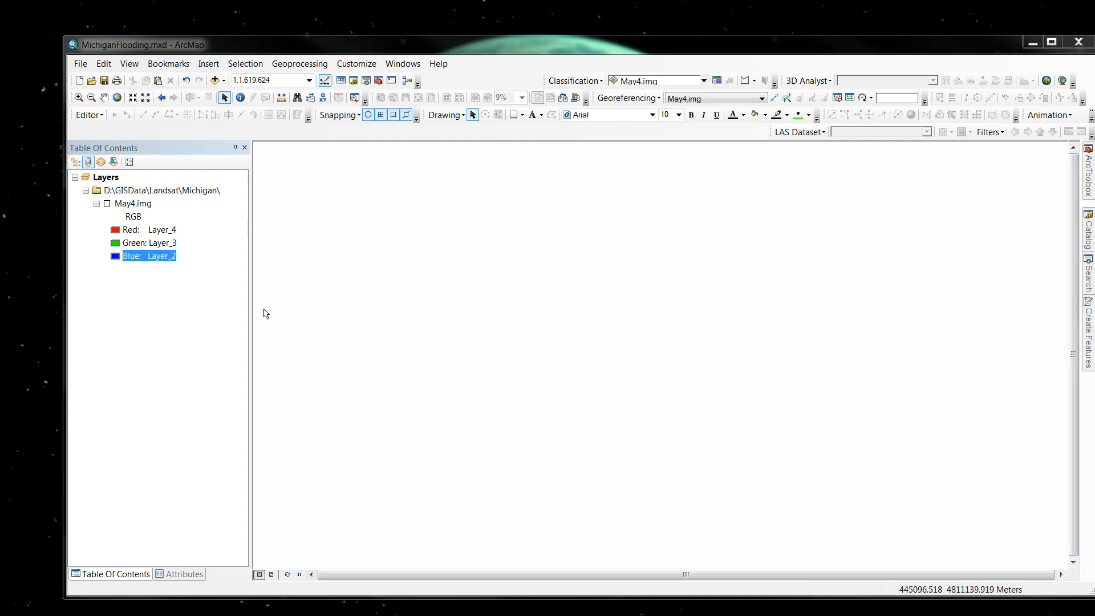
pyautogui.click(215, 80)
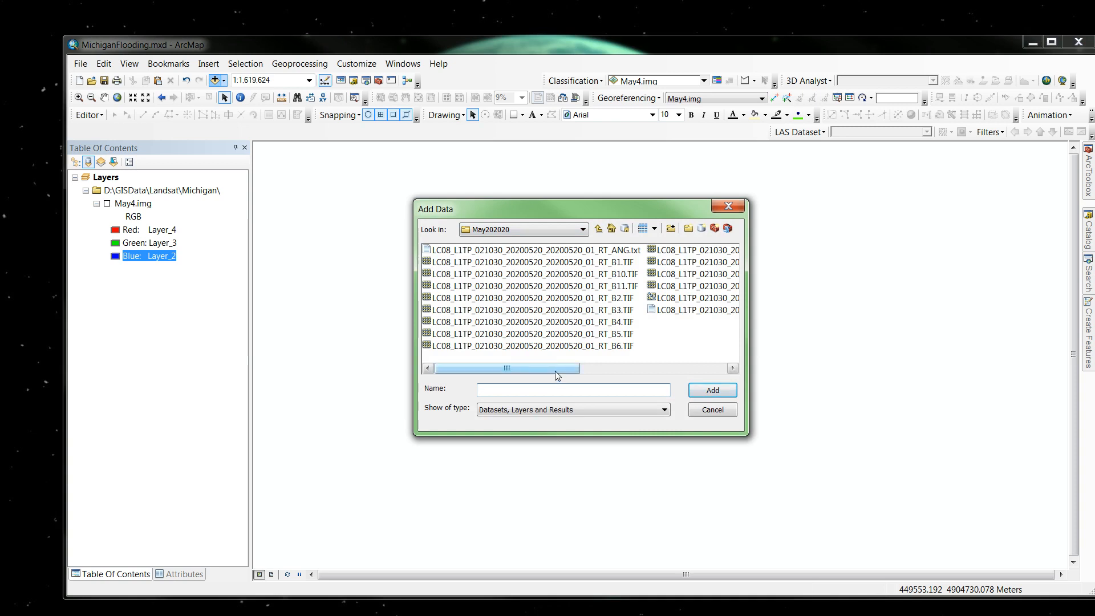
pyautogui.moveTo(558, 370); pyautogui.dragTo(591, 379)
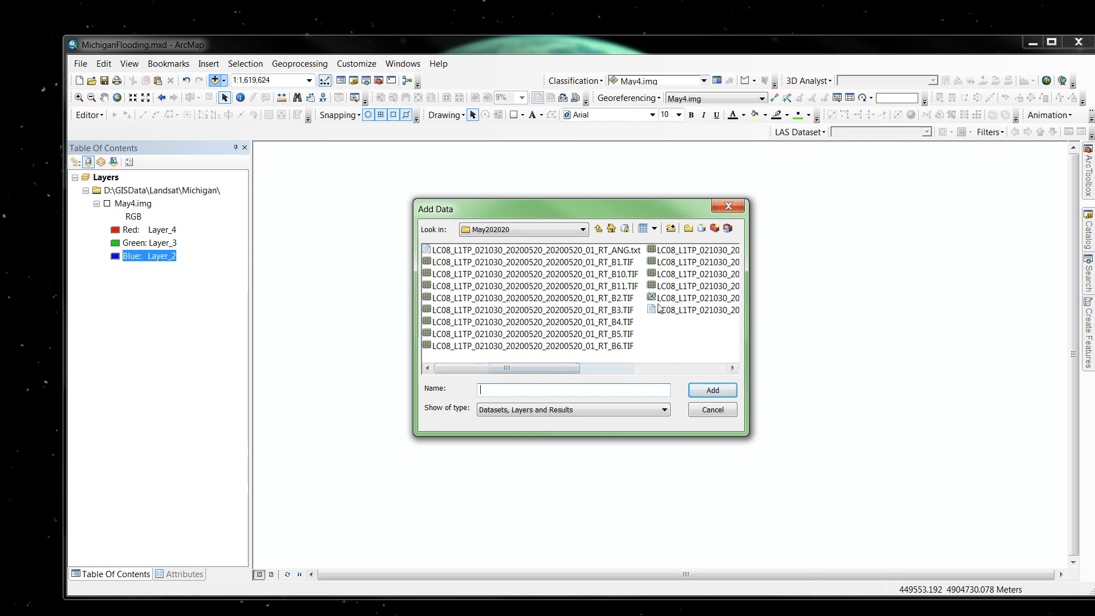
pyautogui.click(717, 371)
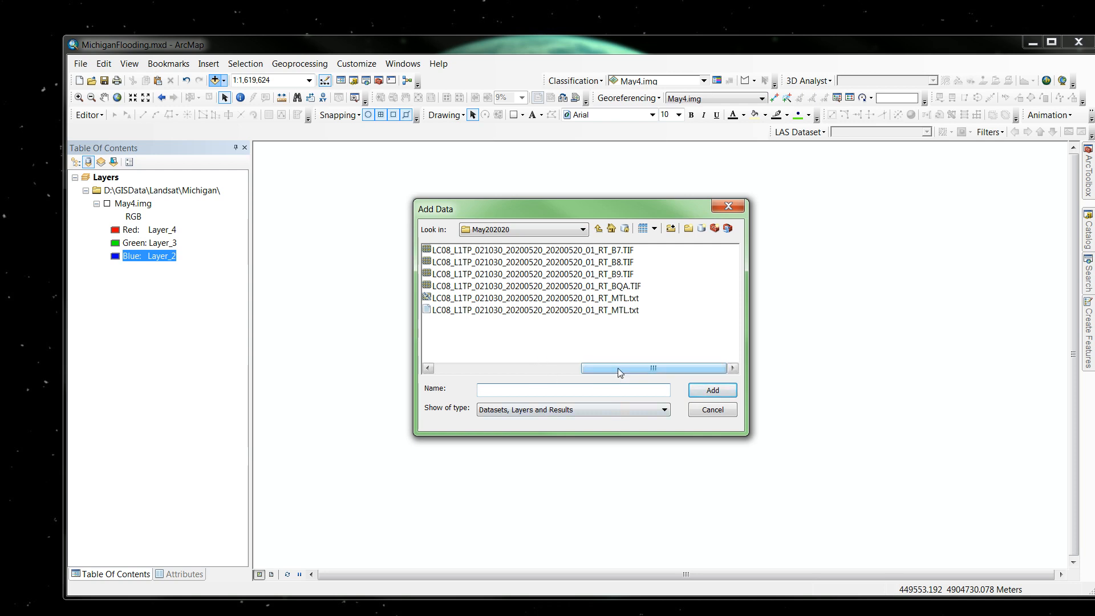
pyautogui.moveTo(617, 368); pyautogui.dragTo(465, 376)
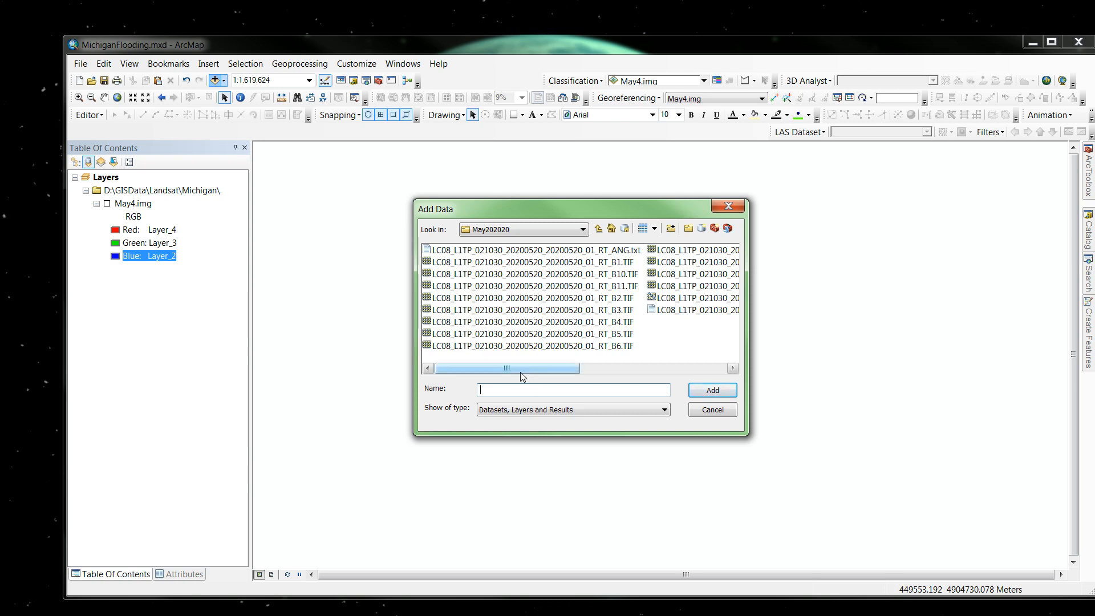
pyautogui.click(710, 370)
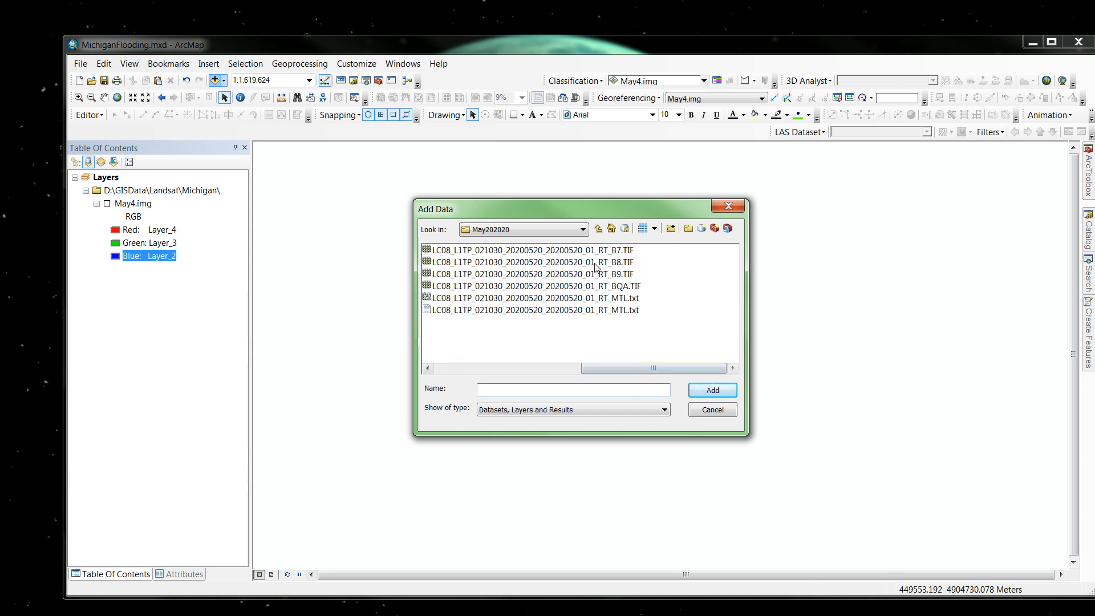
pyautogui.click(456, 368)
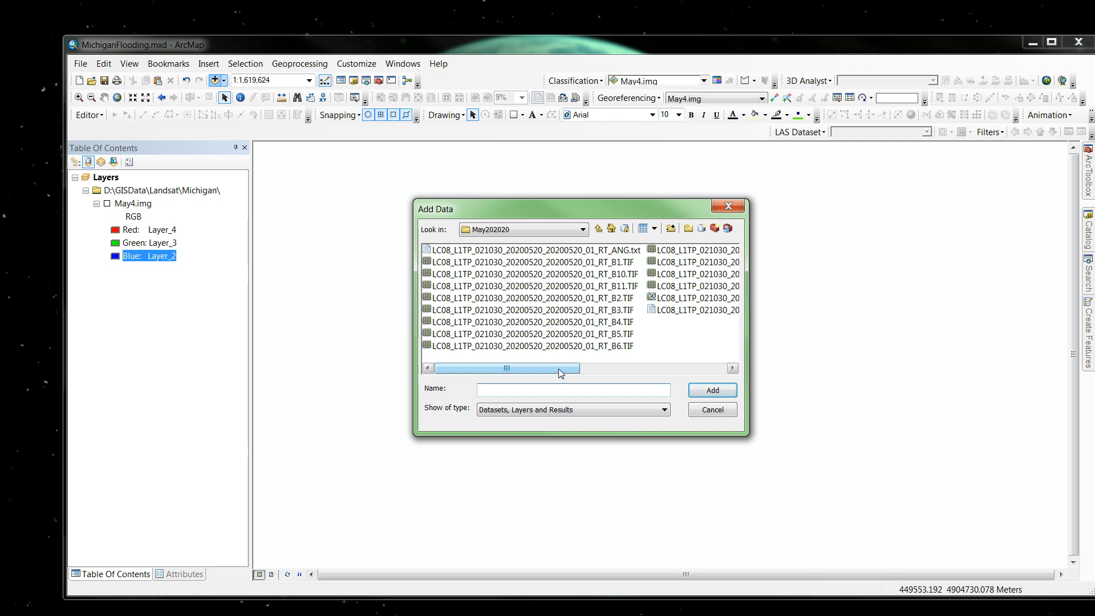
pyautogui.click(707, 371)
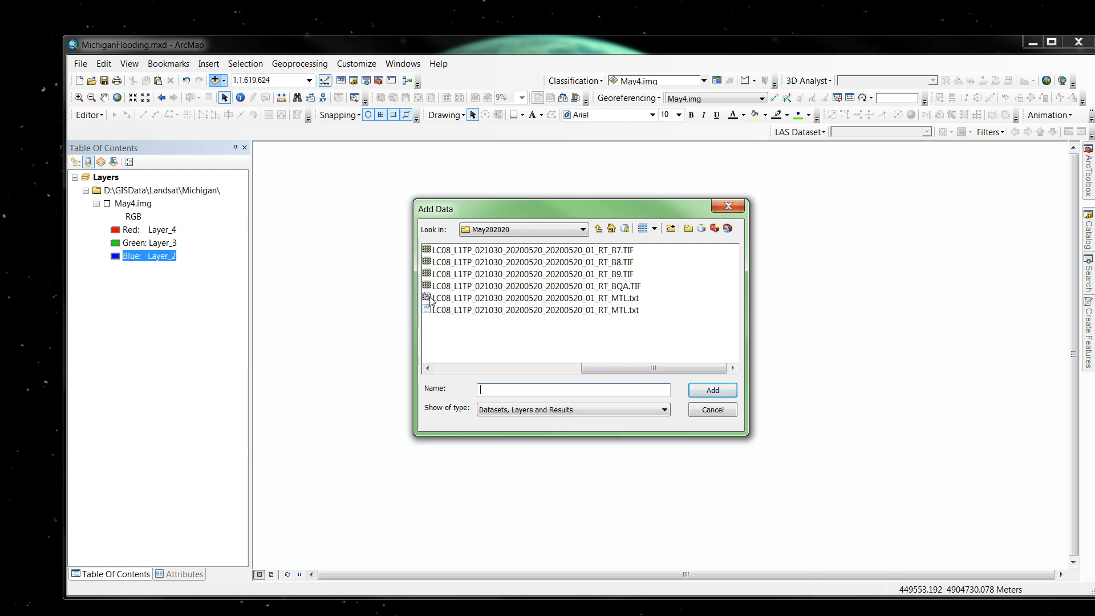
pyautogui.click(545, 299)
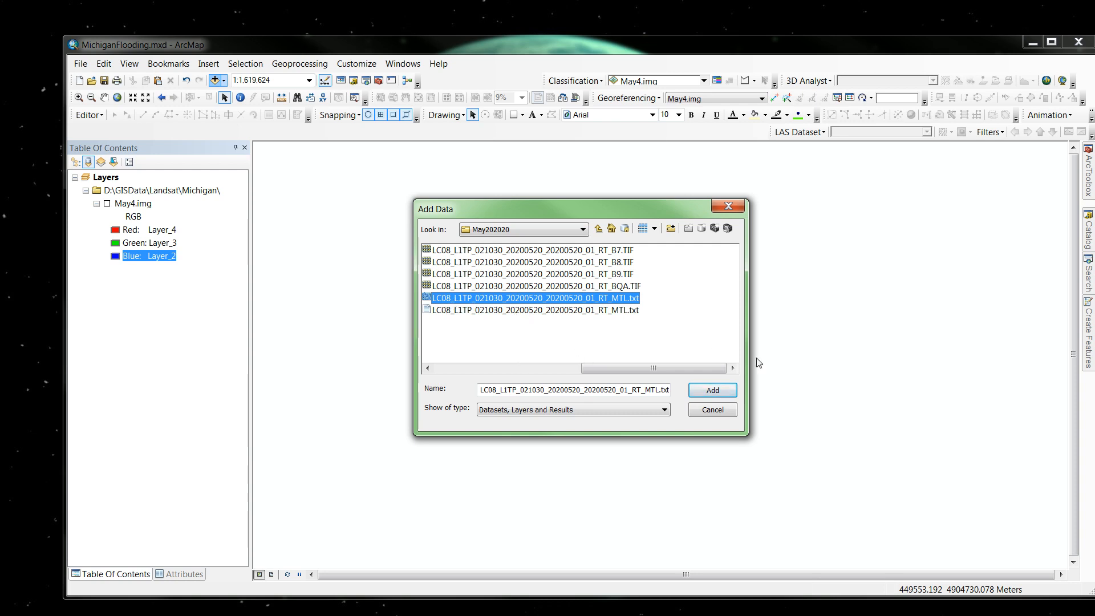
pyautogui.click(712, 392)
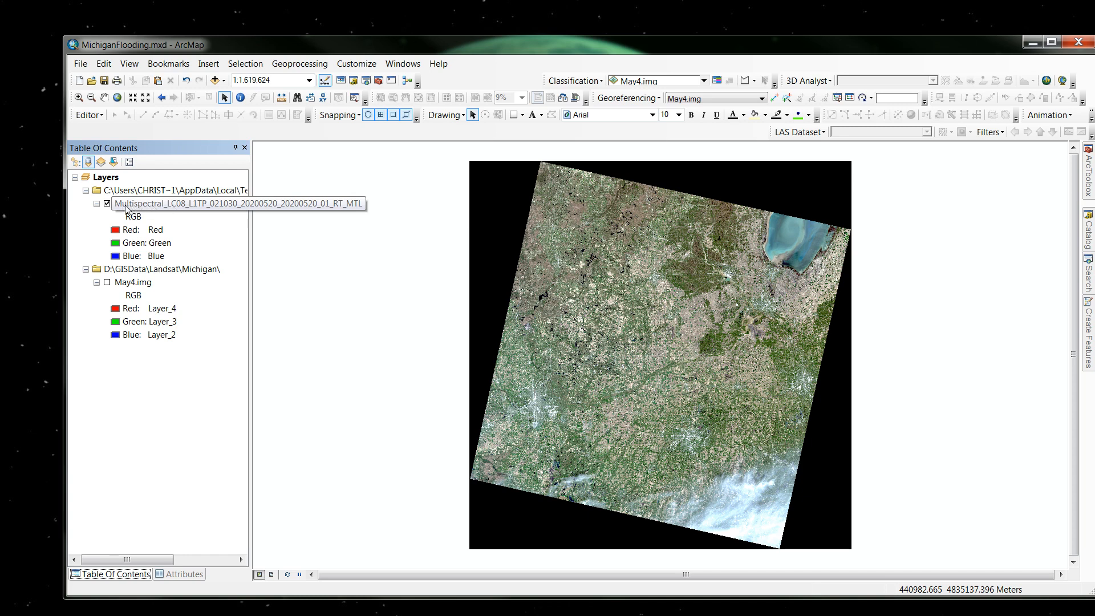
pyautogui.click(171, 208)
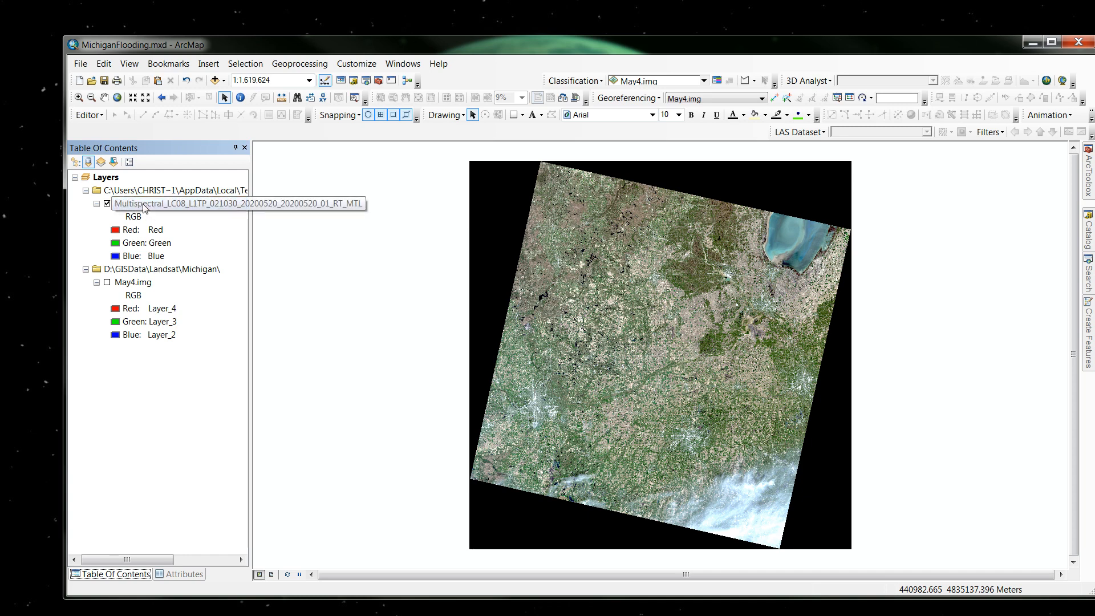
pyautogui.click(217, 204)
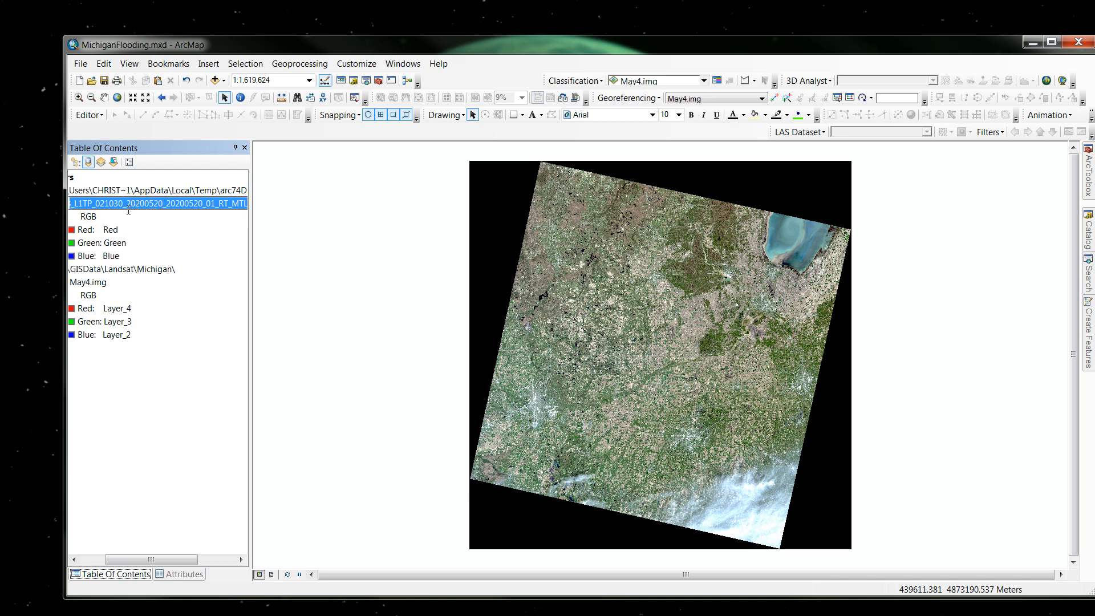
pyautogui.press('Return')
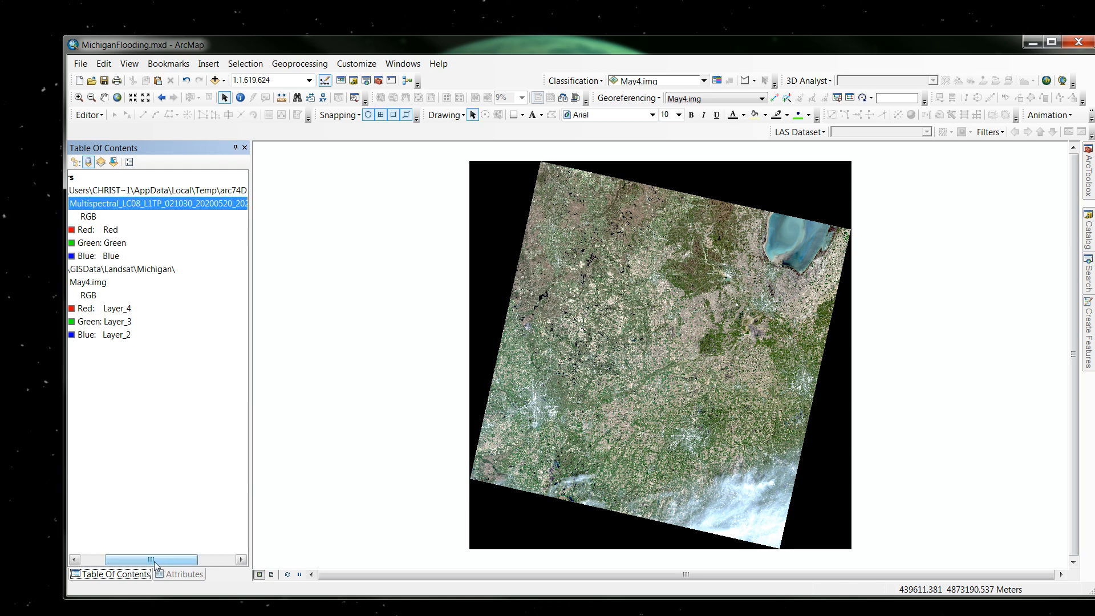
pyautogui.moveTo(155, 565); pyautogui.dragTo(131, 565)
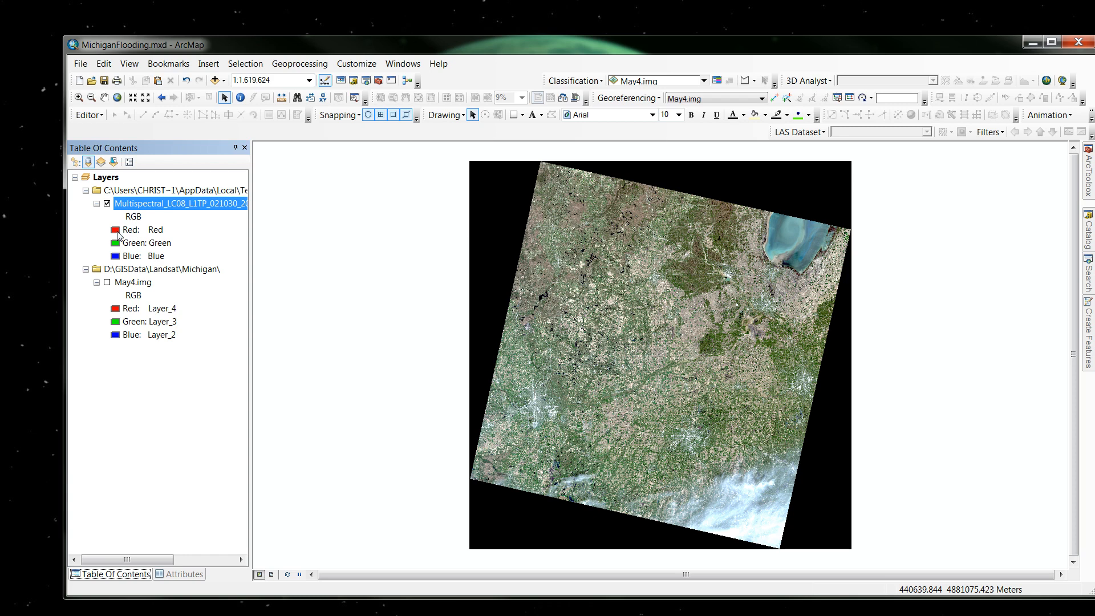
# Display the multispectral layer with ShortWaveInfrared_2 as red, NearInfrared as green and Red as blue, and turn the layer off.
pyautogui.click(116, 233)
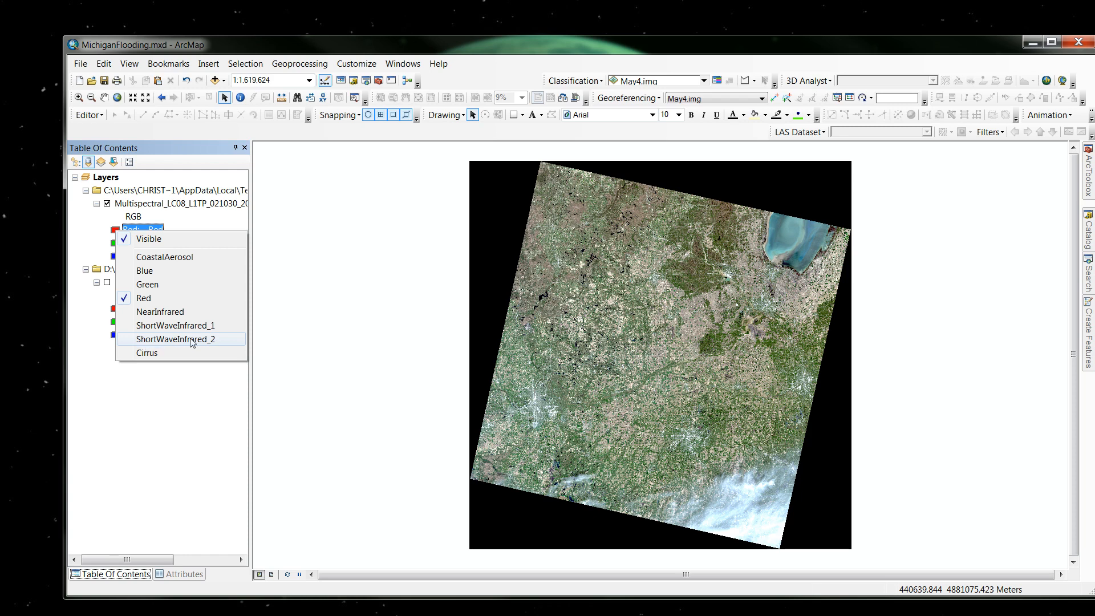
pyautogui.click(151, 340)
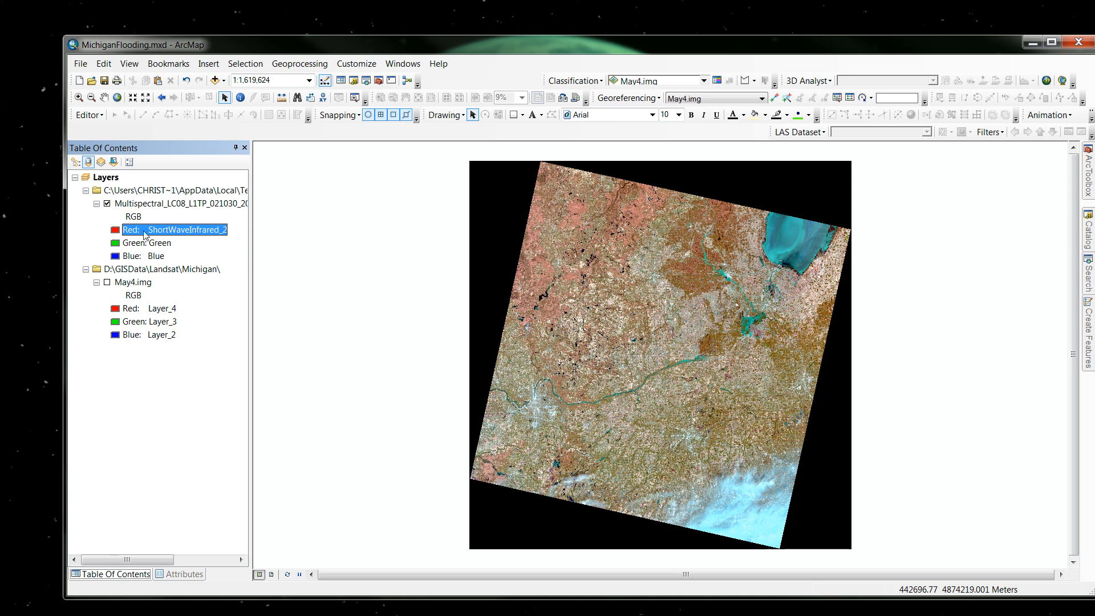
pyautogui.click(115, 246)
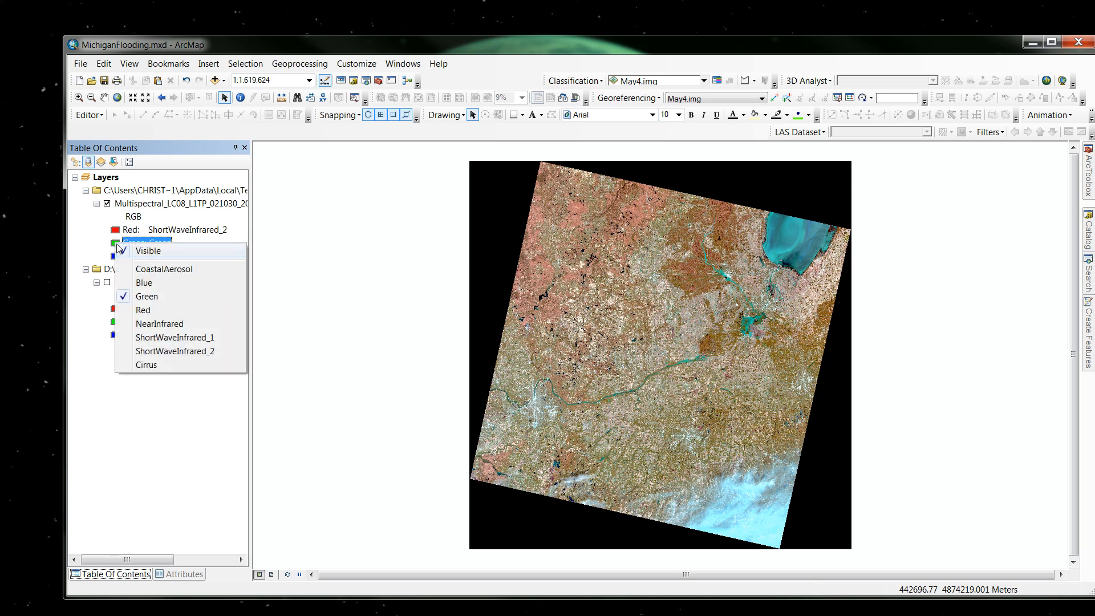
pyautogui.click(161, 324)
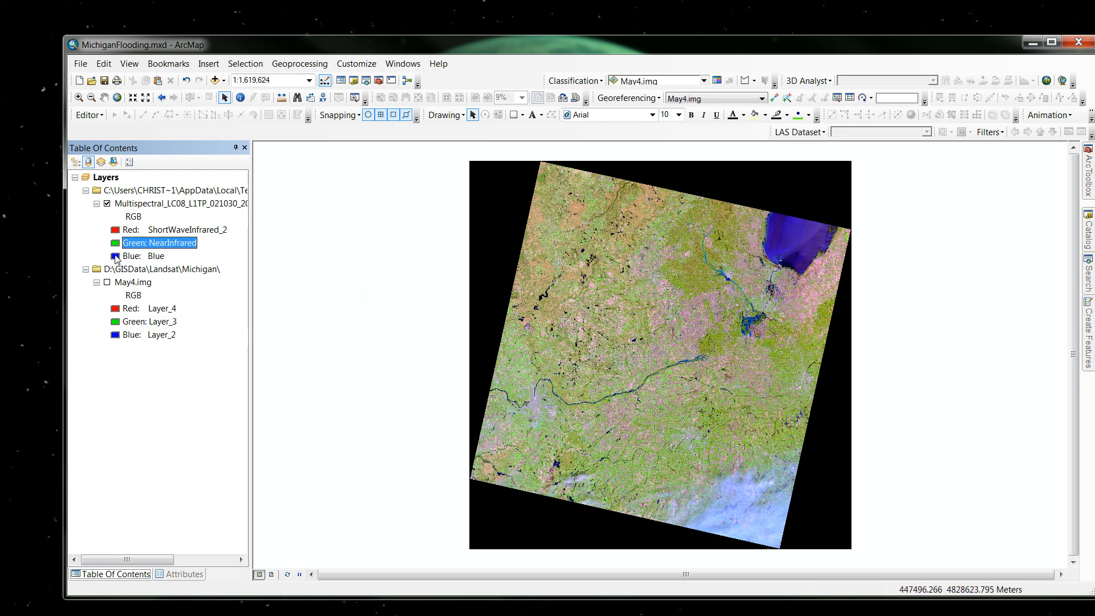
pyautogui.click(117, 256)
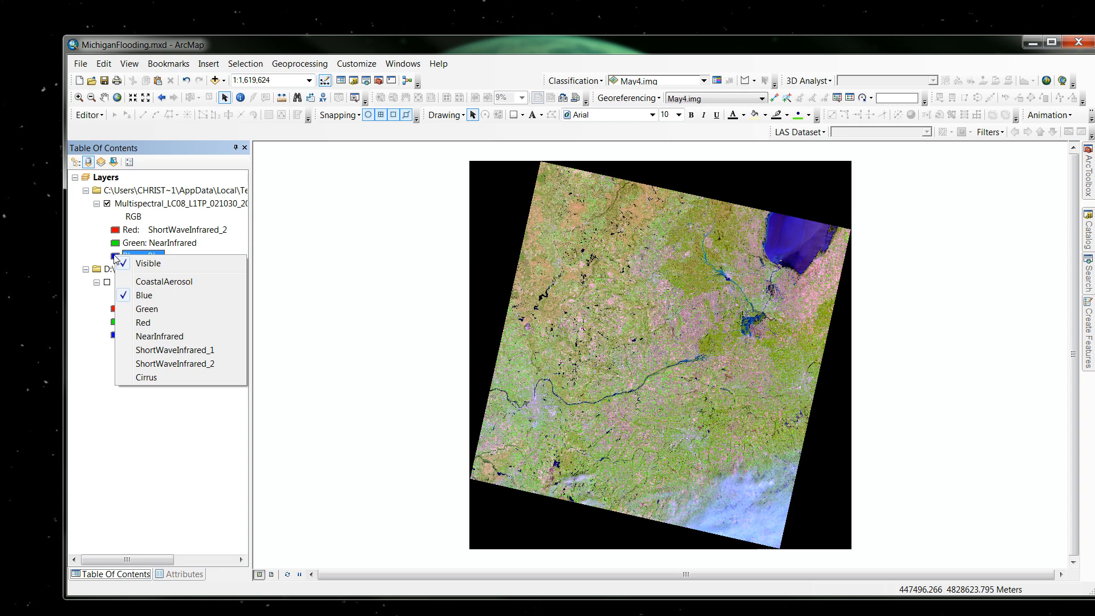
pyautogui.click(143, 323)
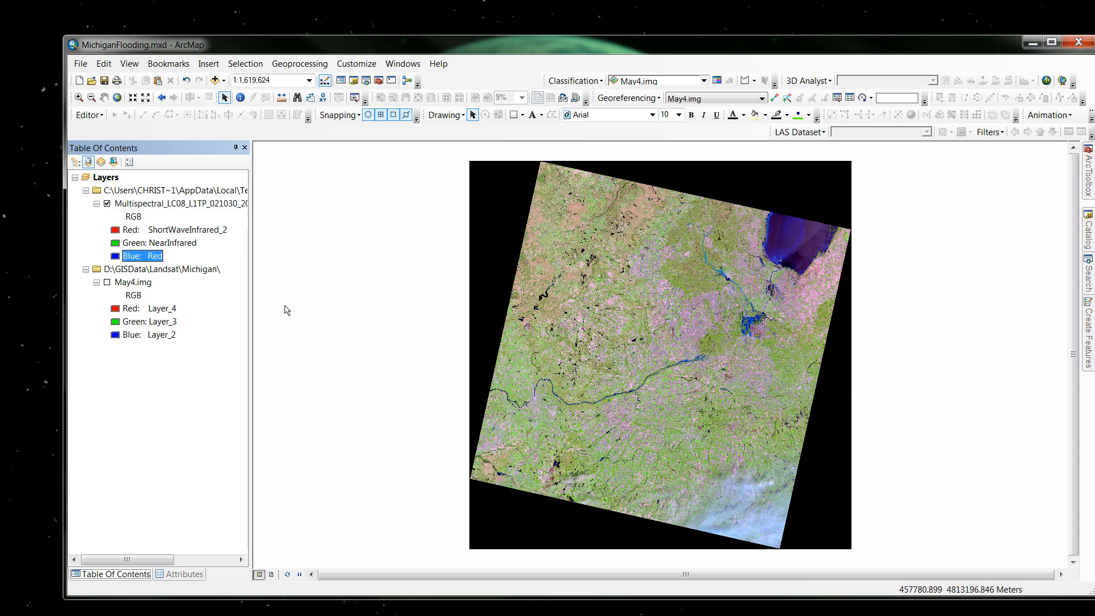
pyautogui.click(106, 203)
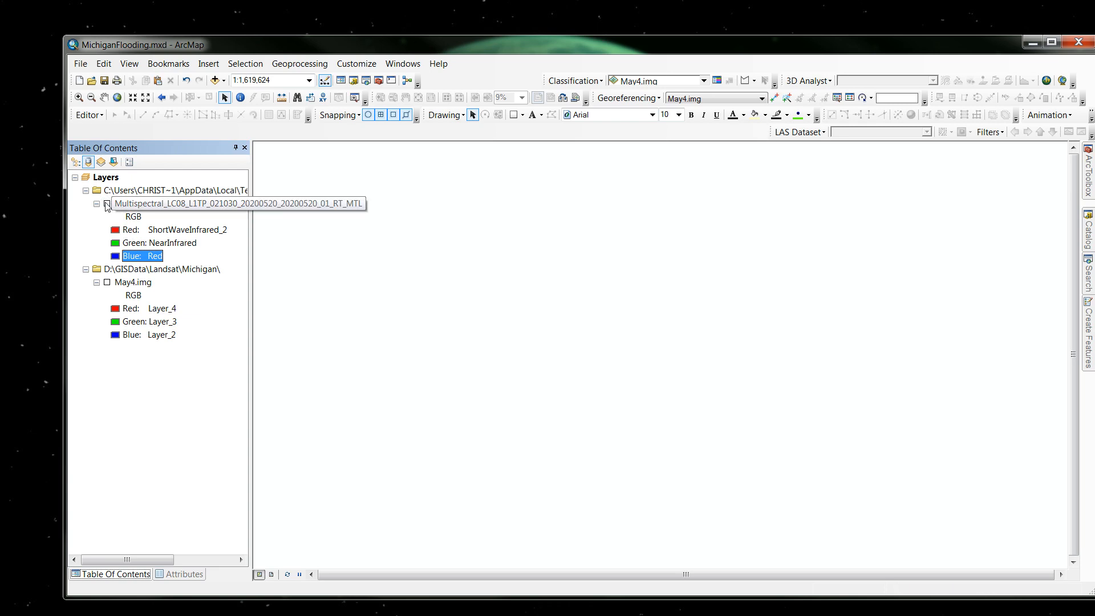
# Start the Composite Bands tool and add the B1 to B7 TIF files from the May202020 folder as input rasters.
pyautogui.click(1089, 185)
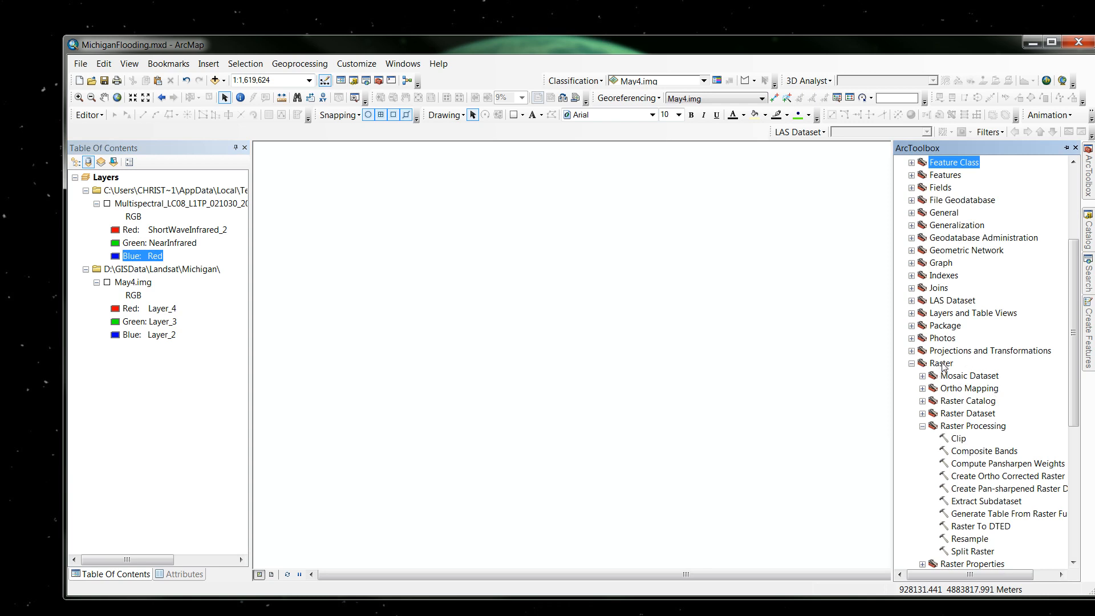
pyautogui.click(967, 452)
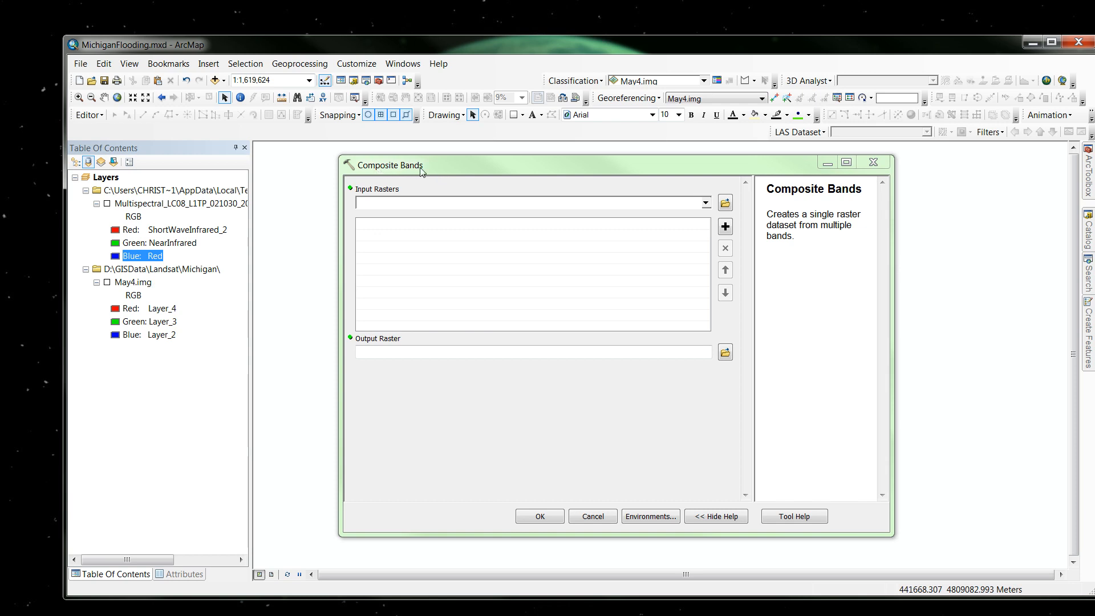
pyautogui.click(726, 204)
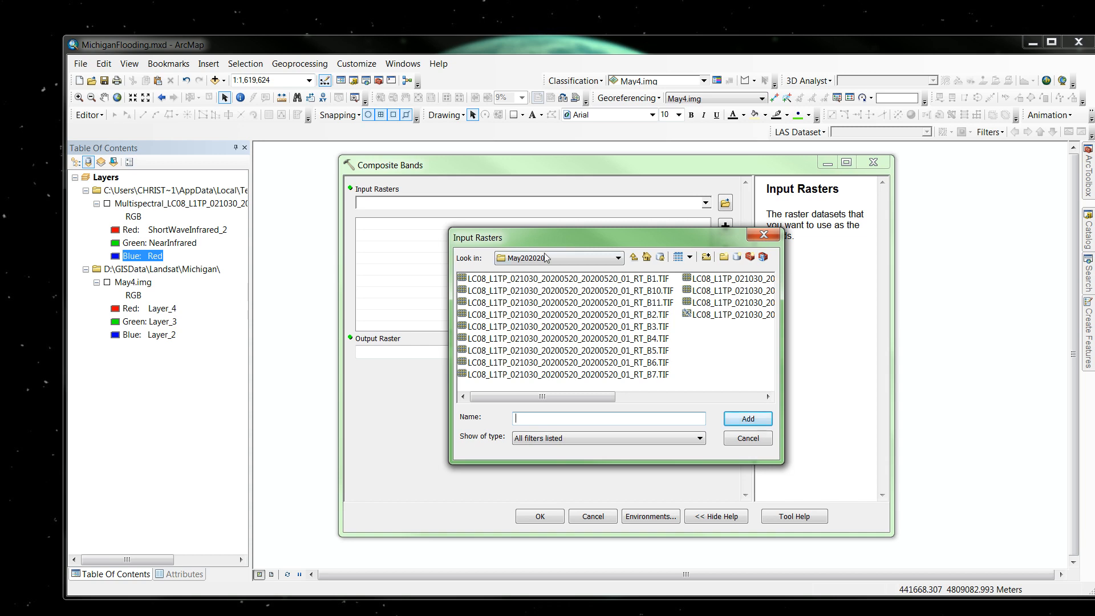
pyautogui.click(648, 279)
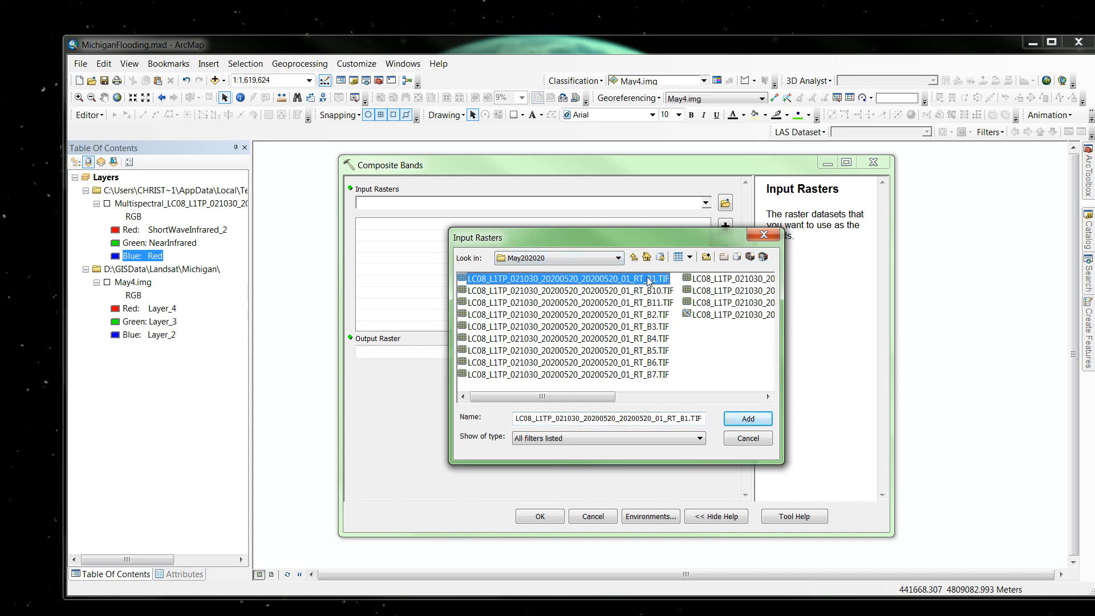
pyautogui.keyDown('ctrl'); pyautogui.click(651, 315); pyautogui.keyUp('ctrl')
pyautogui.keyDown('ctrl'); pyautogui.click(656, 328); pyautogui.keyUp('ctrl')
pyautogui.keyDown('ctrl'); pyautogui.click(656, 340); pyautogui.keyUp('ctrl')
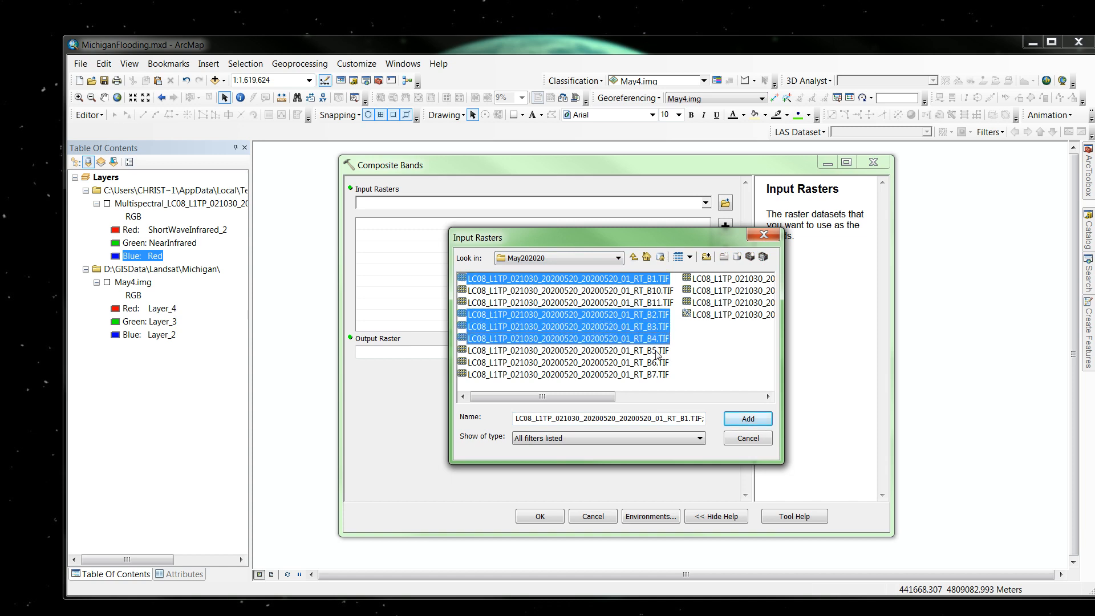
pyautogui.keyDown('ctrl'); pyautogui.click(656, 352); pyautogui.keyUp('ctrl')
pyautogui.keyDown('ctrl'); pyautogui.click(655, 365); pyautogui.keyUp('ctrl')
pyautogui.keyDown('ctrl'); pyautogui.click(655, 376); pyautogui.keyUp('ctrl')
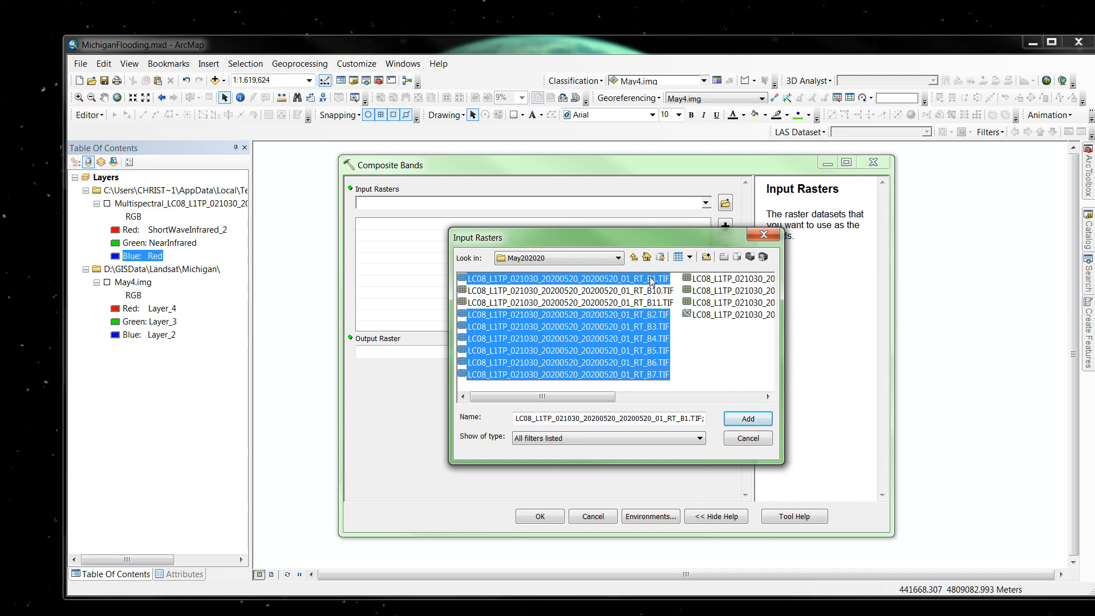
pyautogui.click(748, 421)
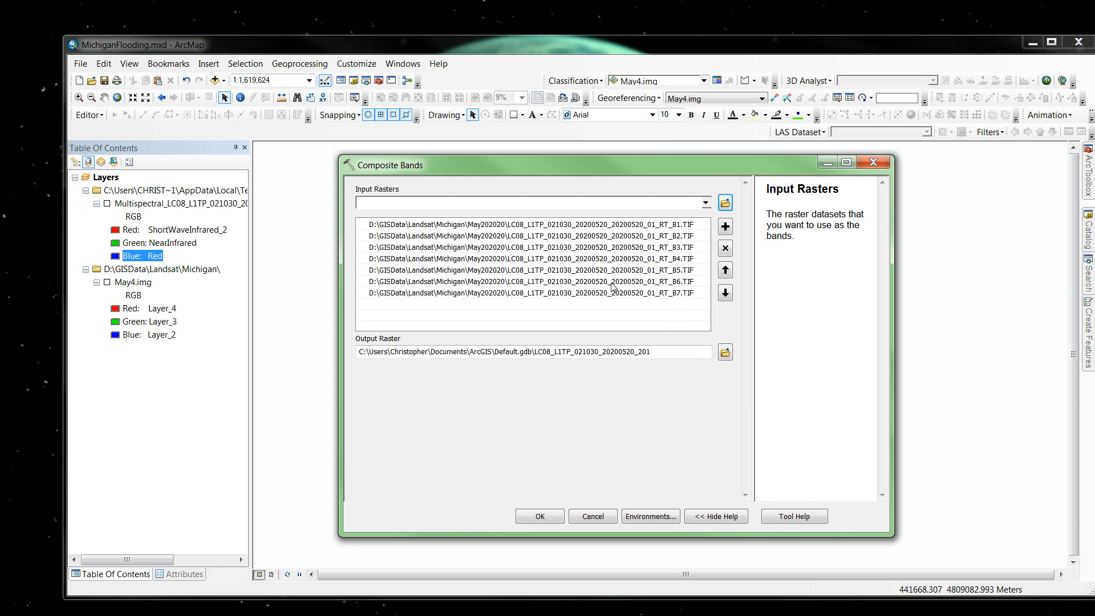
# Browse to the Michigan folder for the Composite Bands output raster, and cancel the tool without running it.
pyautogui.click(725, 354)
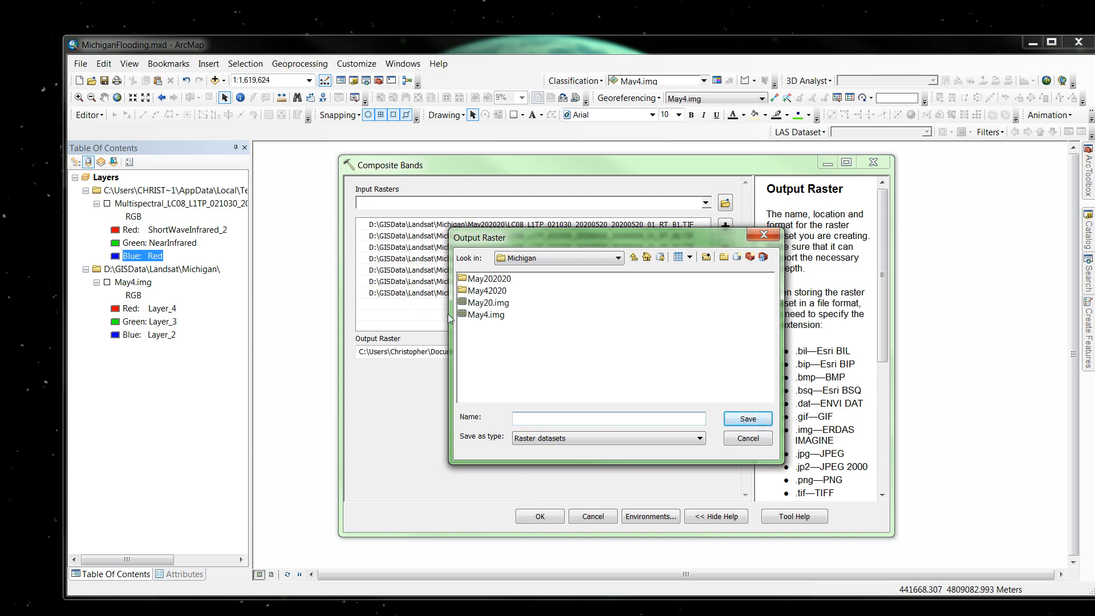
pyautogui.click(748, 439)
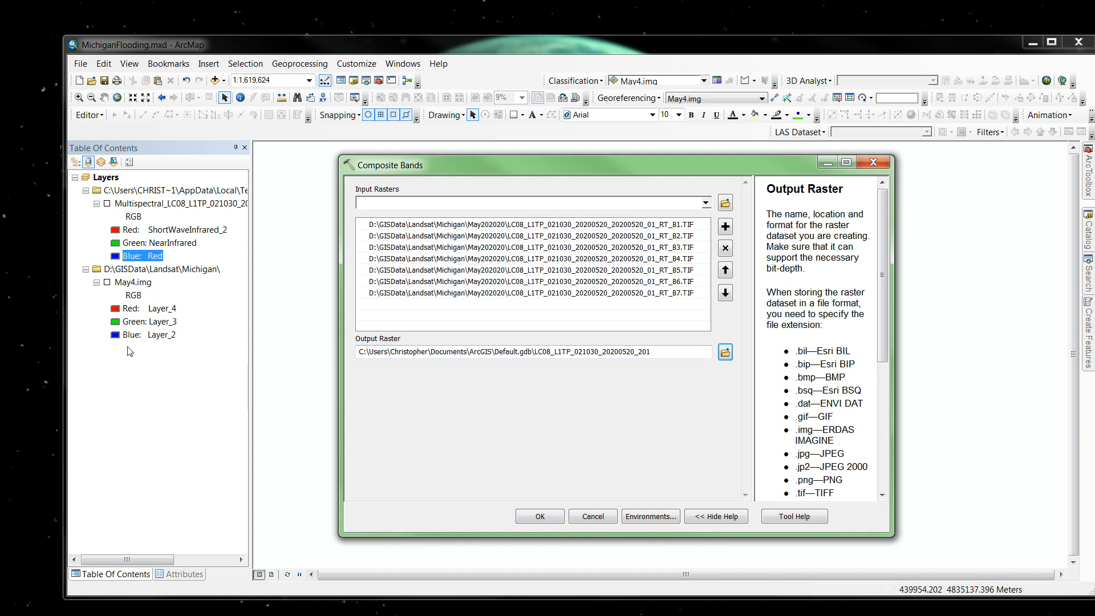
pyautogui.click(595, 517)
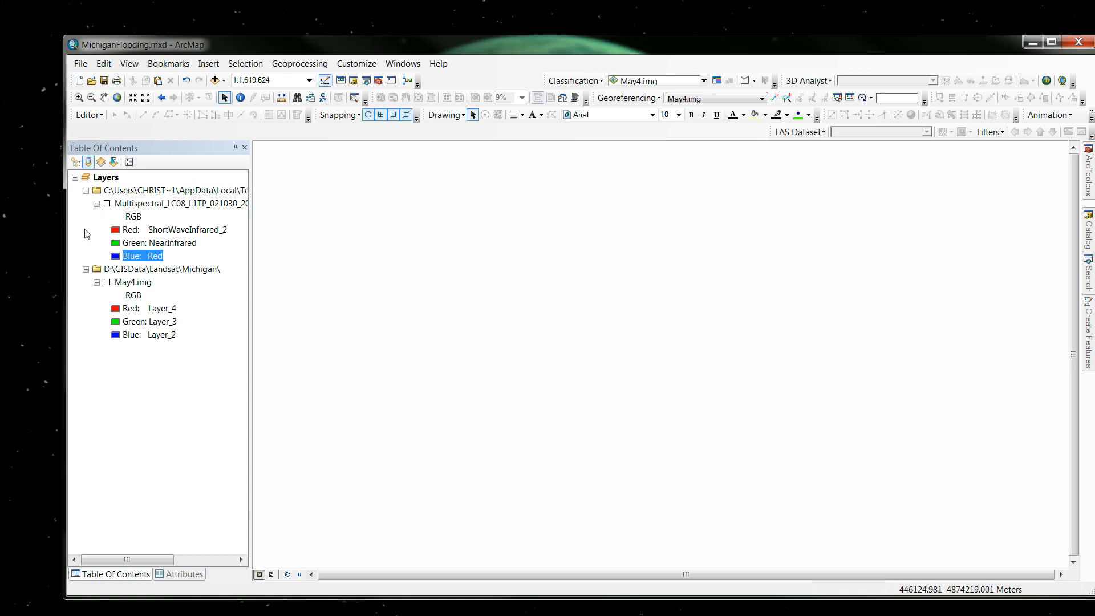
# Remove the multispectral Landsat layer from the map and add May20.img from the Michigan folder.
pyautogui.rightClick(143, 207)
pyautogui.click(163, 226)
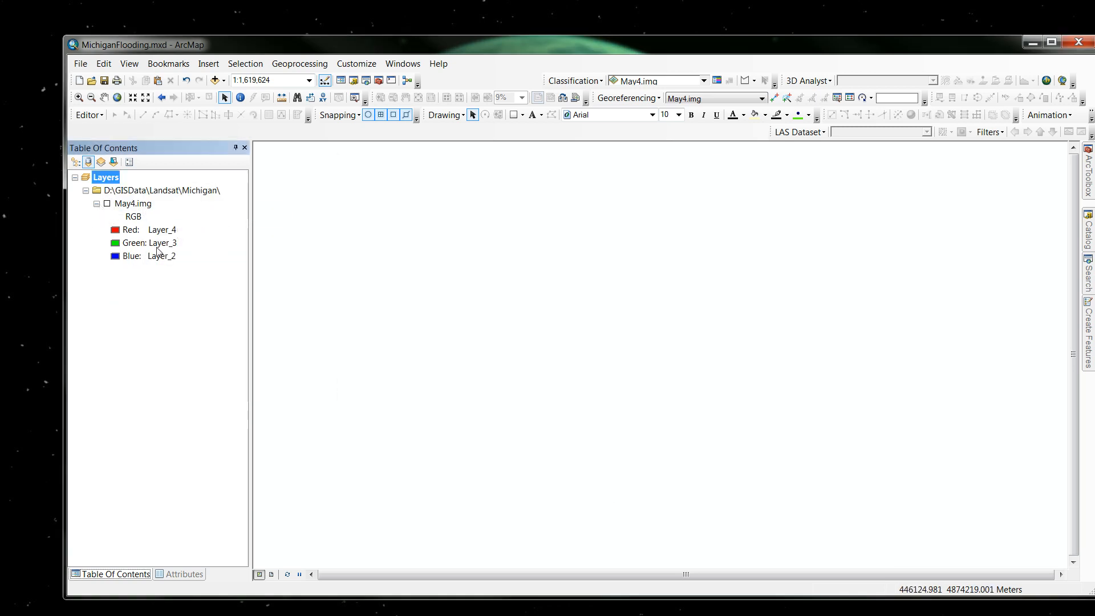
pyautogui.click(215, 82)
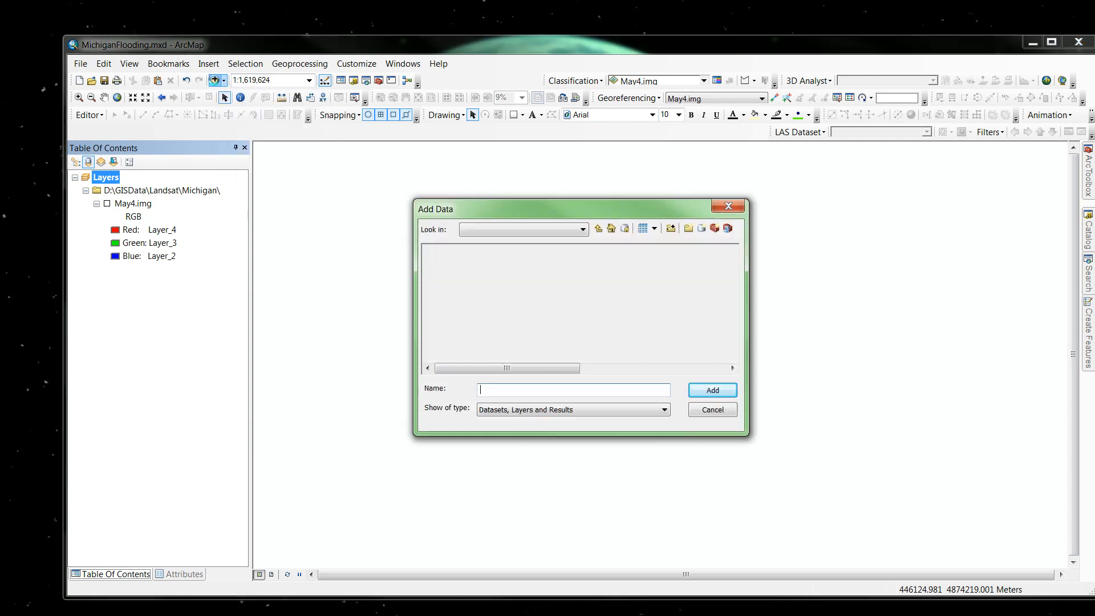
pyautogui.click(598, 230)
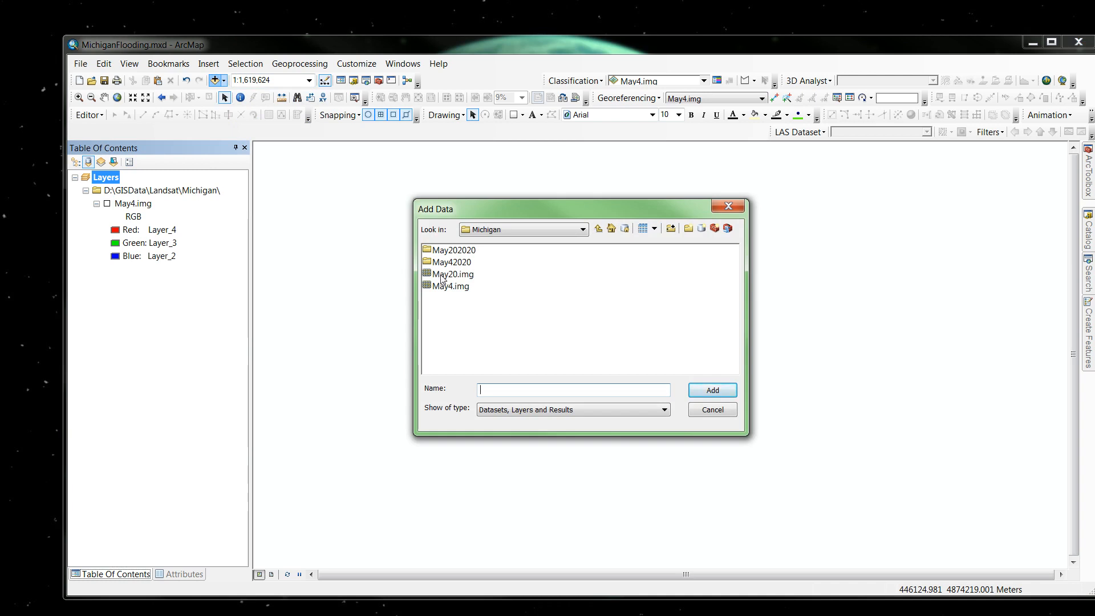
pyautogui.click(442, 277)
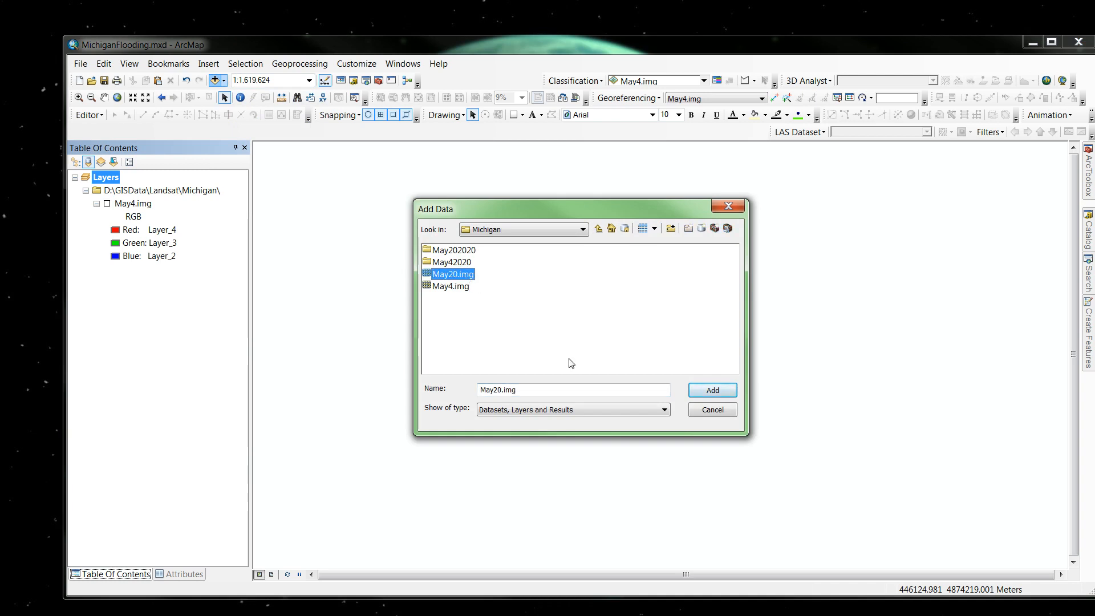
pyautogui.click(712, 390)
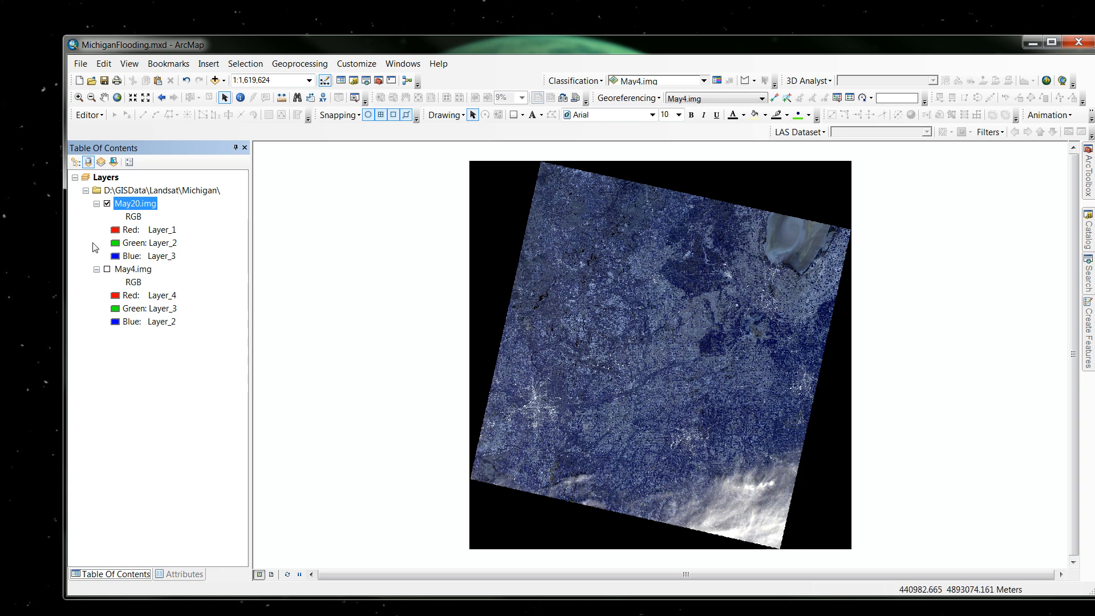
# Set the May20.img band combination to Layer_4 for red, Layer_3 for green and Layer_2 for blue.
pyautogui.click(116, 232)
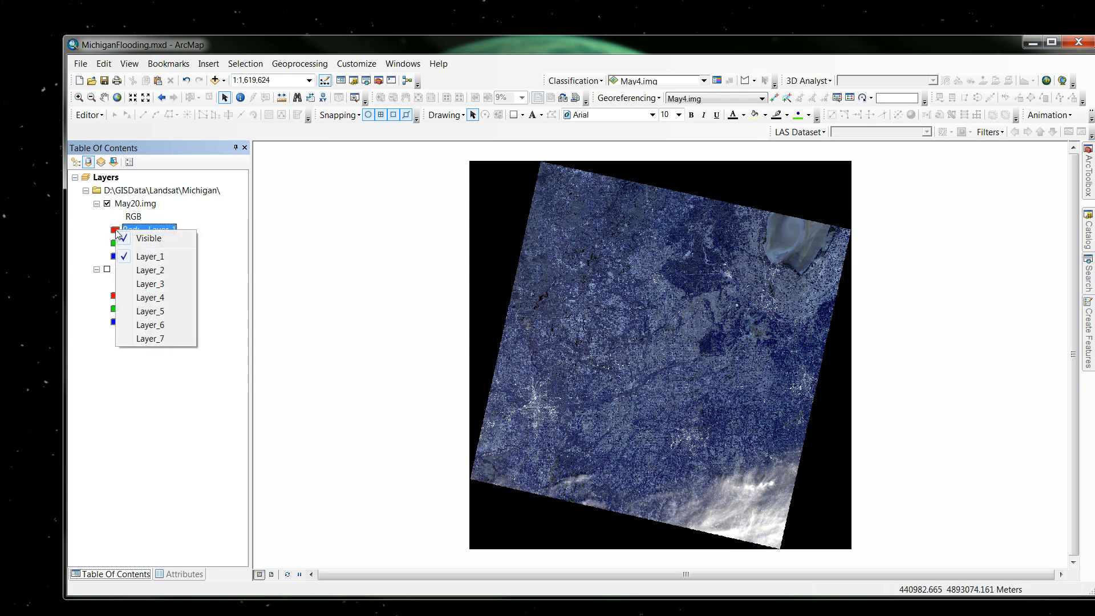
pyautogui.click(150, 298)
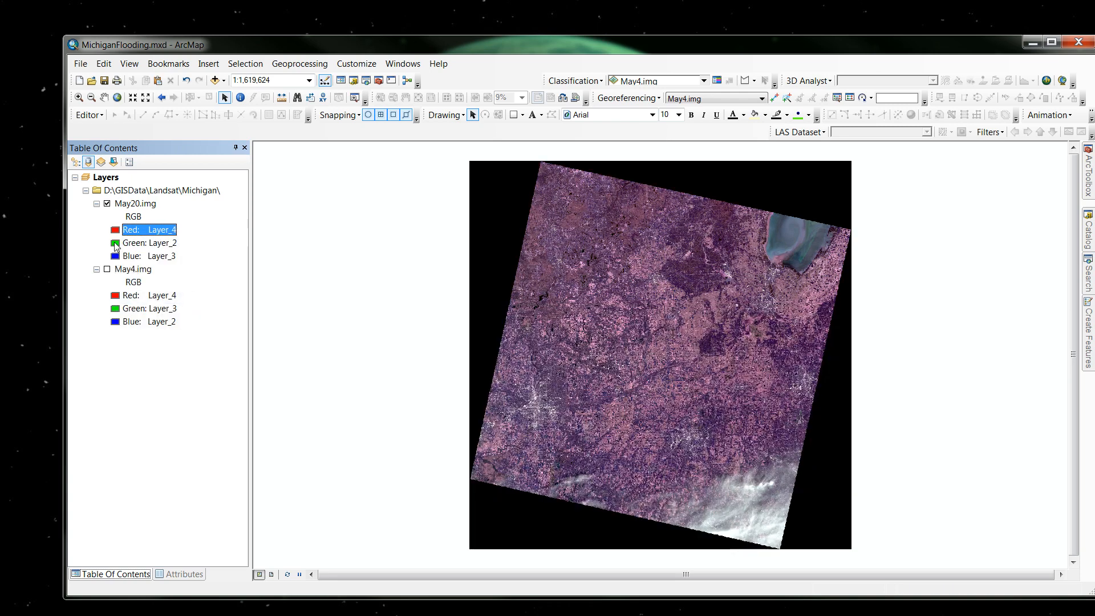
pyautogui.click(116, 246)
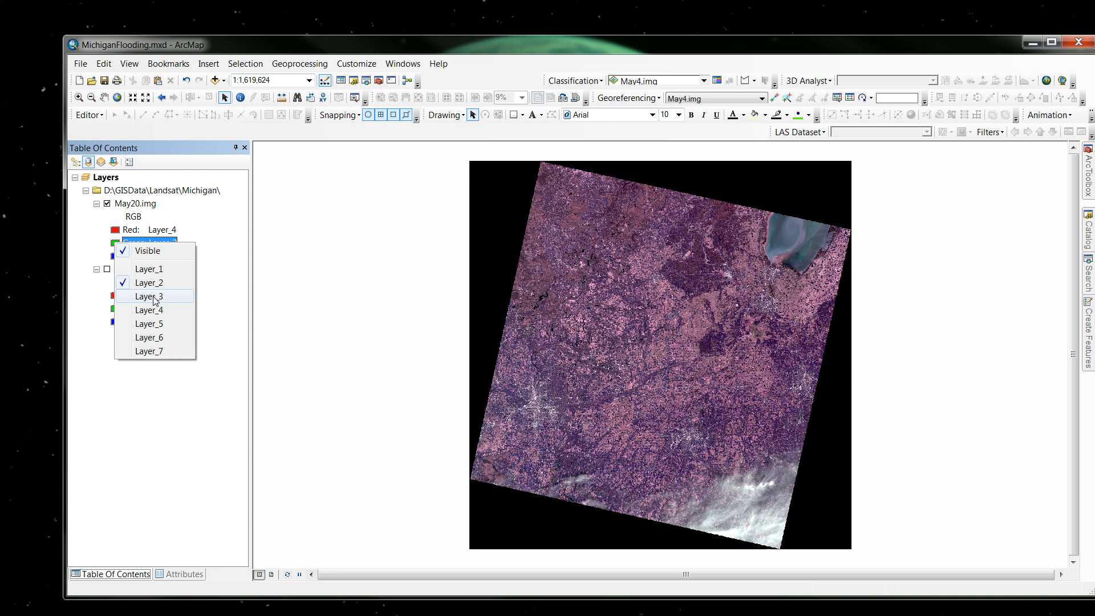
pyautogui.click(155, 298)
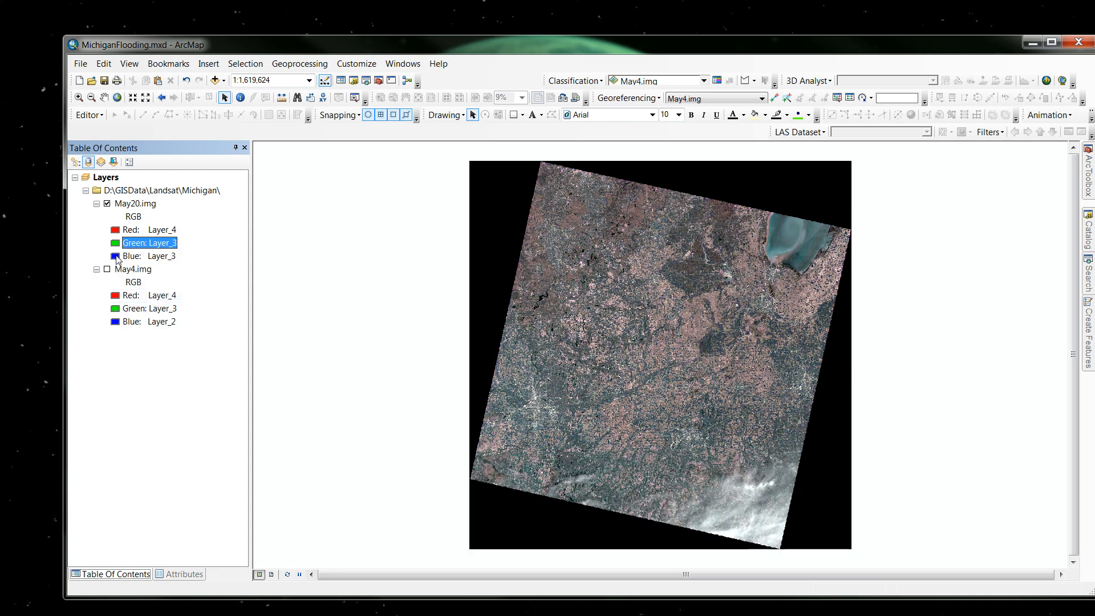
pyautogui.click(116, 257)
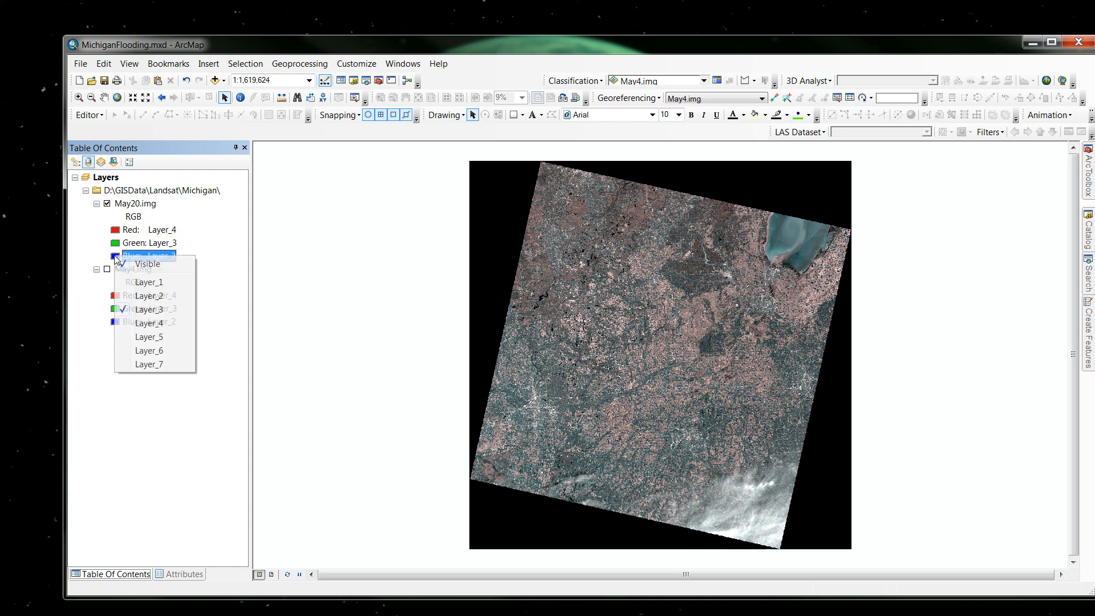
pyautogui.click(151, 297)
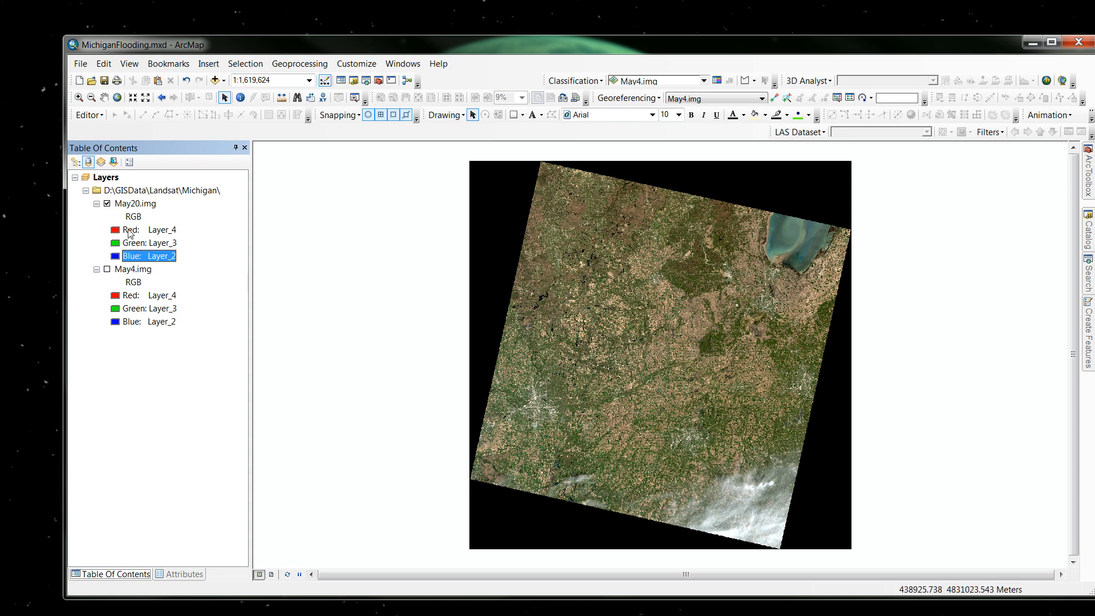
# Compare the two dates over the flooded river and bay area by turning on May4.img and hiding May20.img.
pyautogui.click(79, 97)
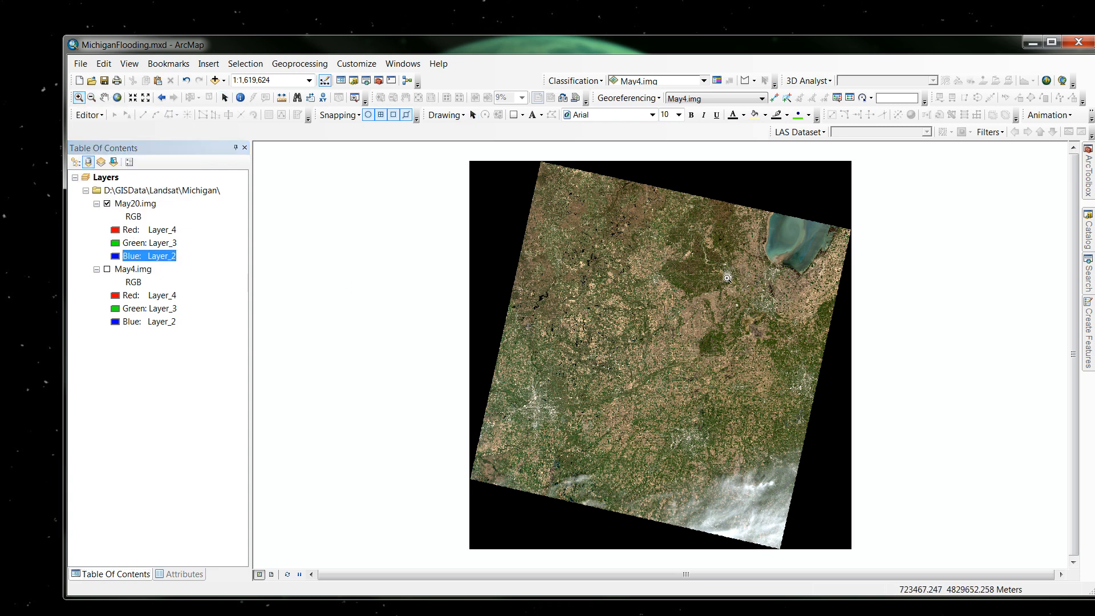
pyautogui.moveTo(692, 285); pyautogui.dragTo(781, 224)
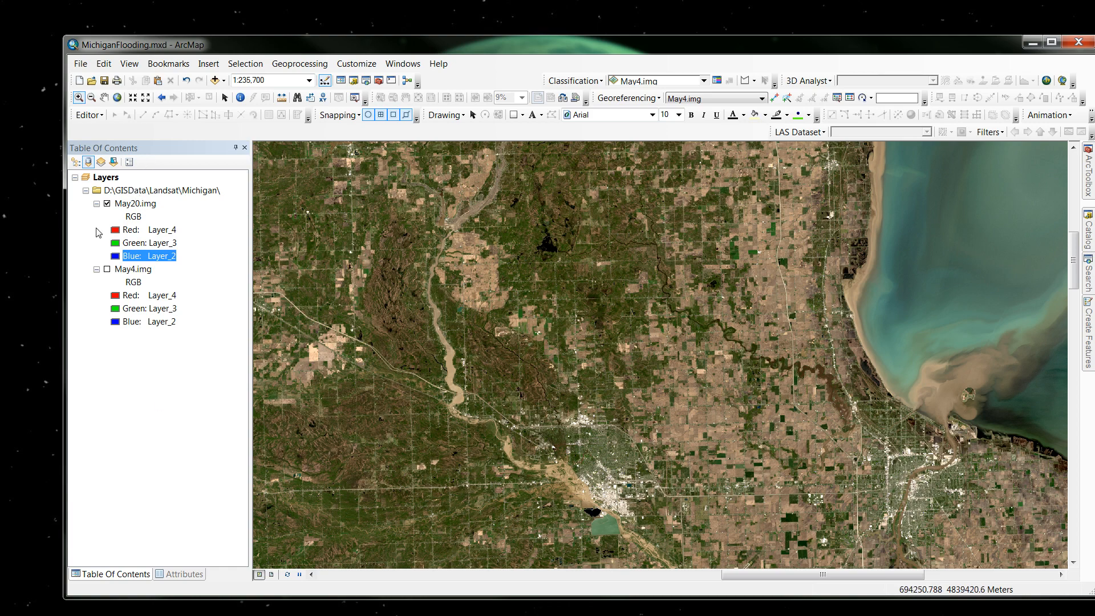
pyautogui.click(107, 270)
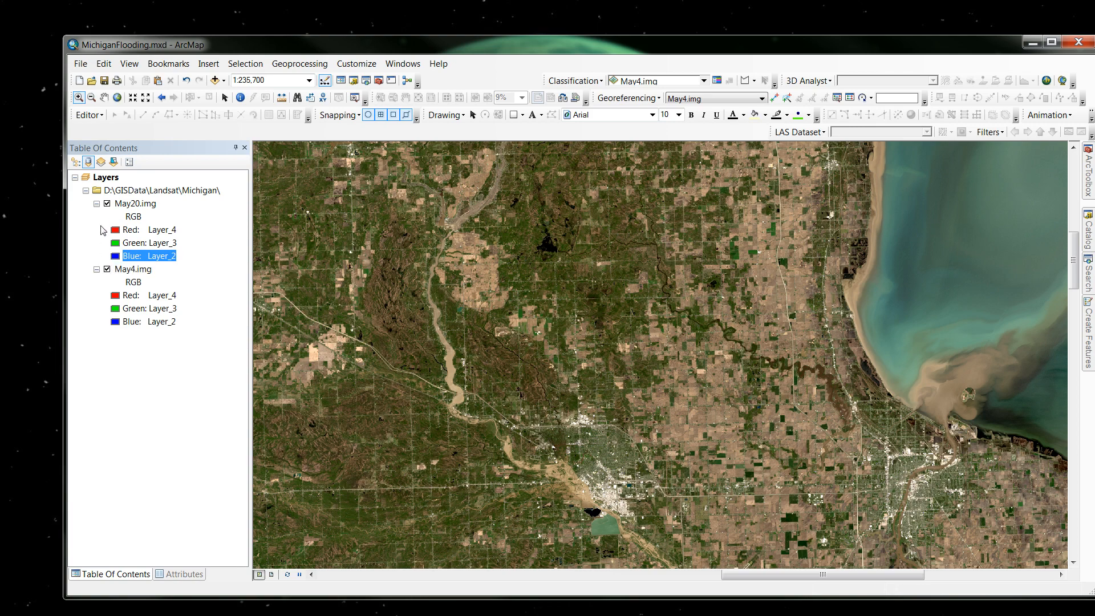
pyautogui.click(107, 203)
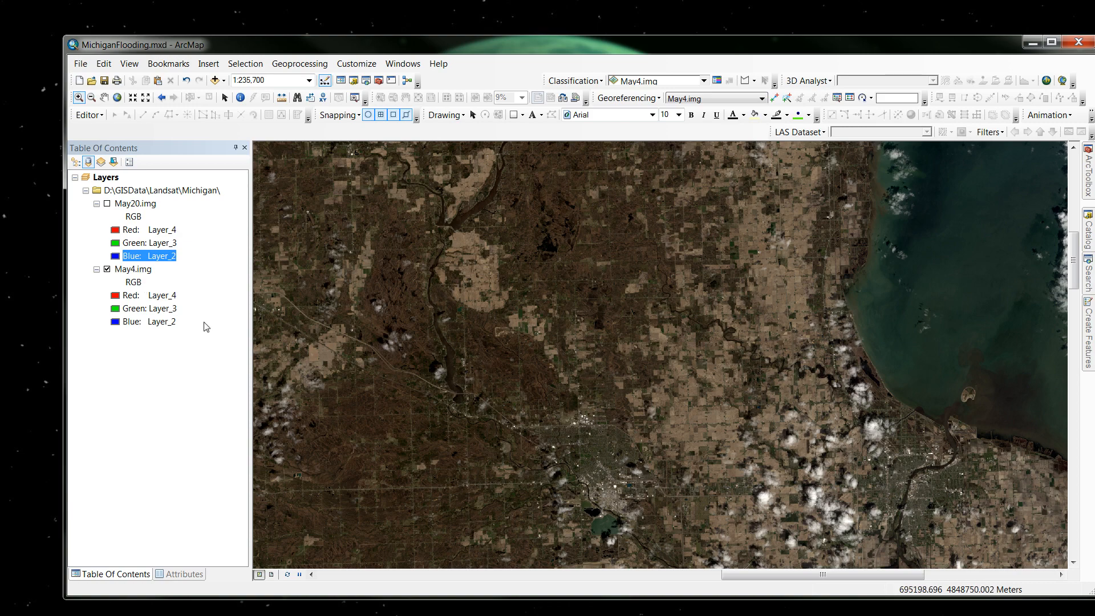
# Set the May4.img band combination to Layer_7 for red, Layer_4 for green and Layer_3 for blue.
pyautogui.click(116, 297)
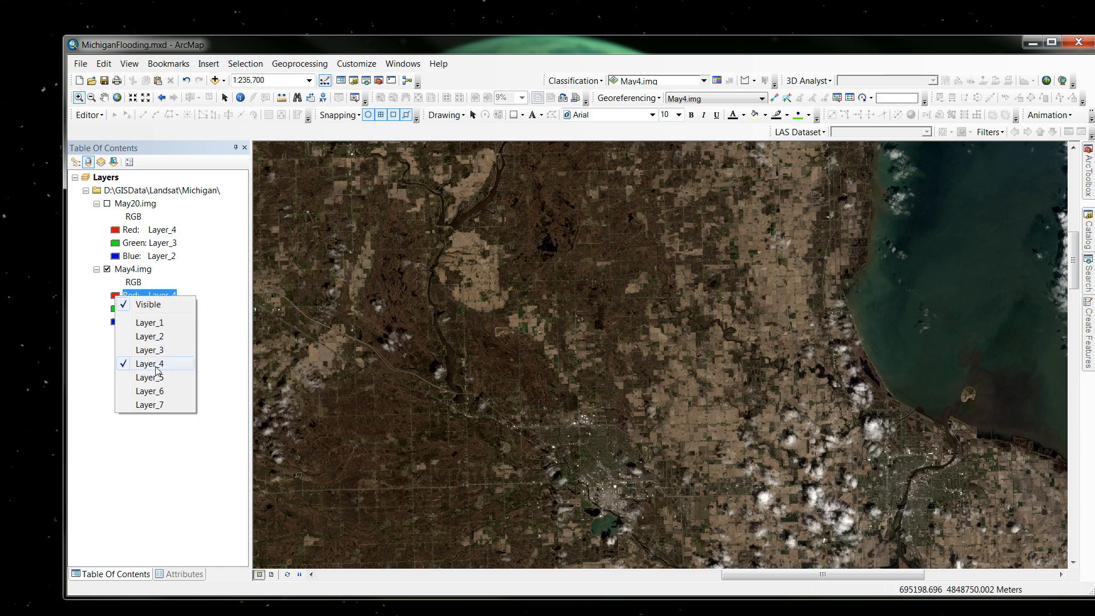
pyautogui.click(142, 405)
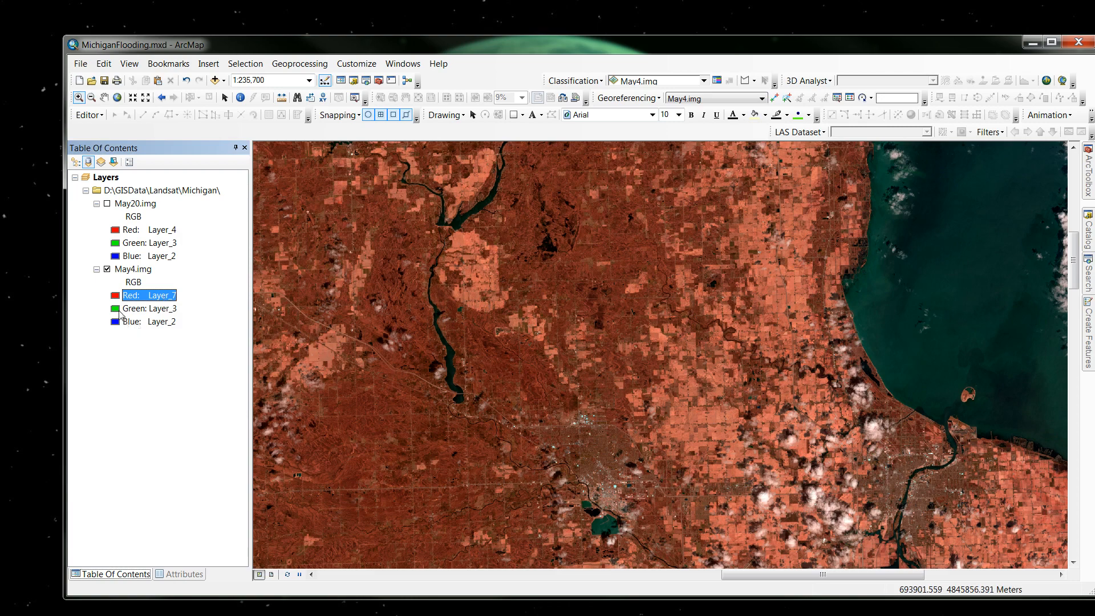
pyautogui.click(116, 312)
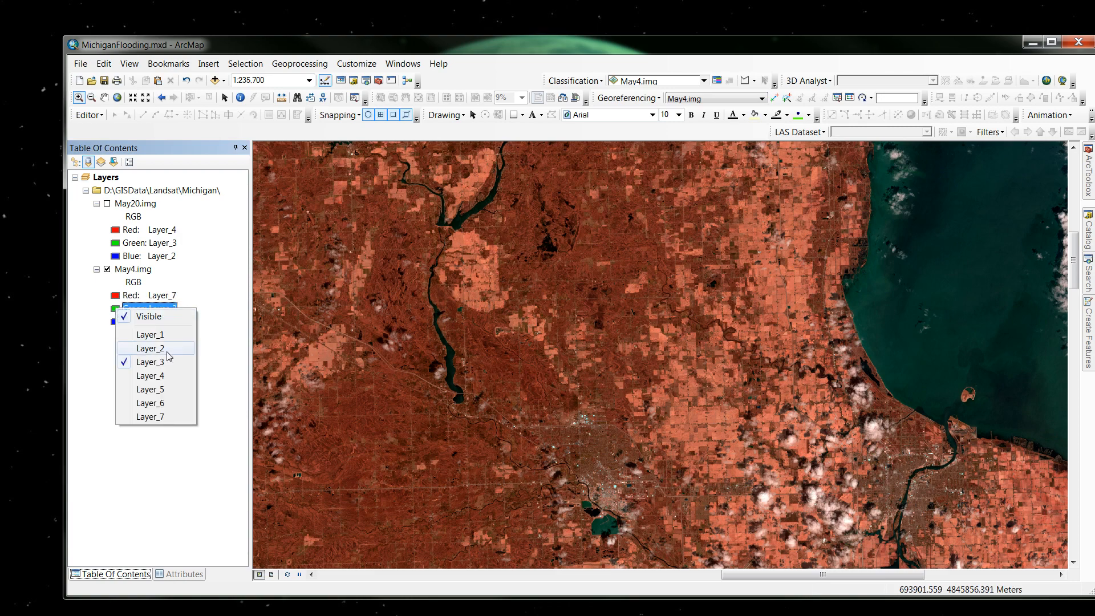
pyautogui.click(148, 376)
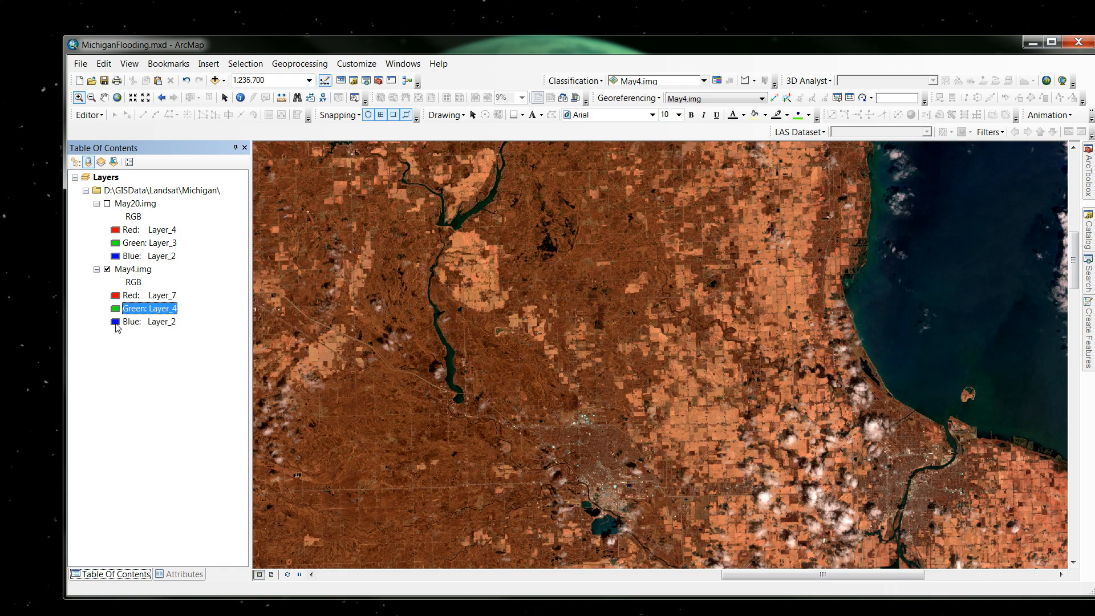
pyautogui.click(116, 323)
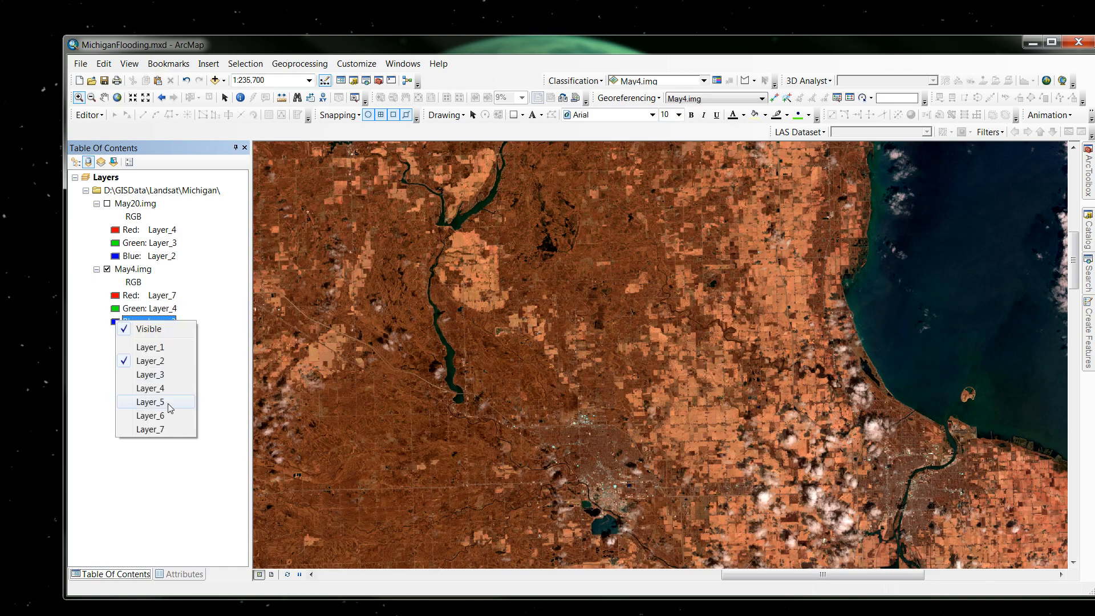
pyautogui.click(153, 376)
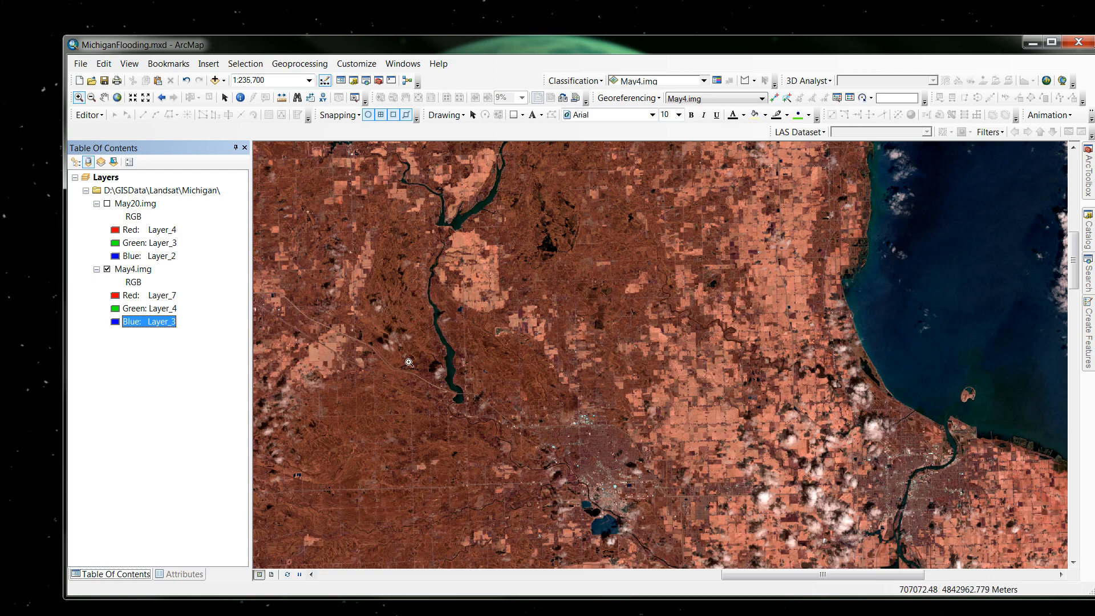
# Try Layer_2 as the blue band of May4.img, and switch it back to Layer_3.
pyautogui.click(122, 322)
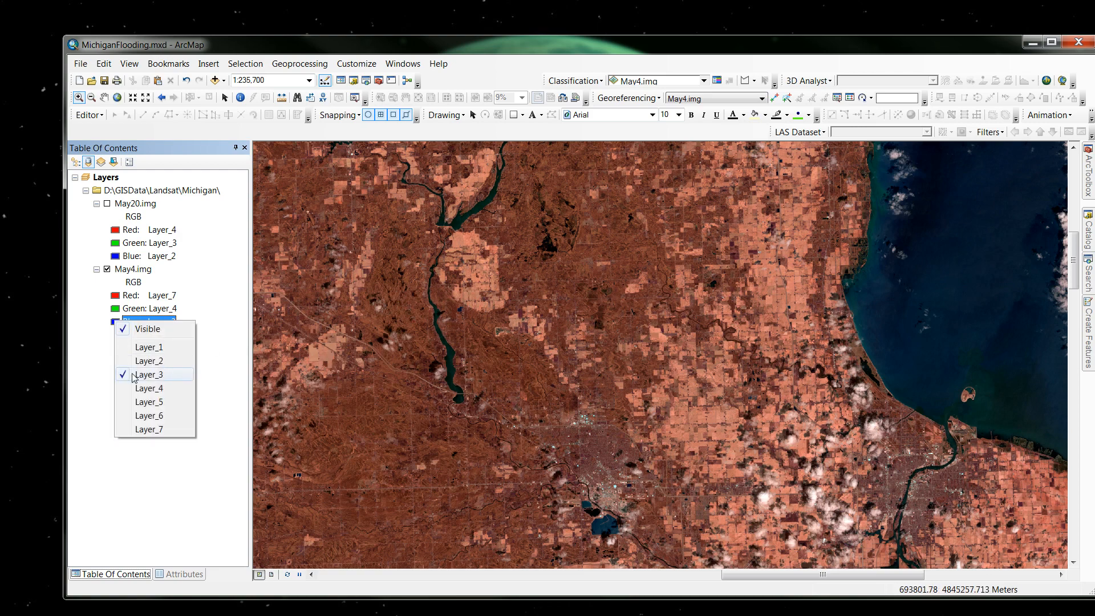
pyautogui.click(139, 361)
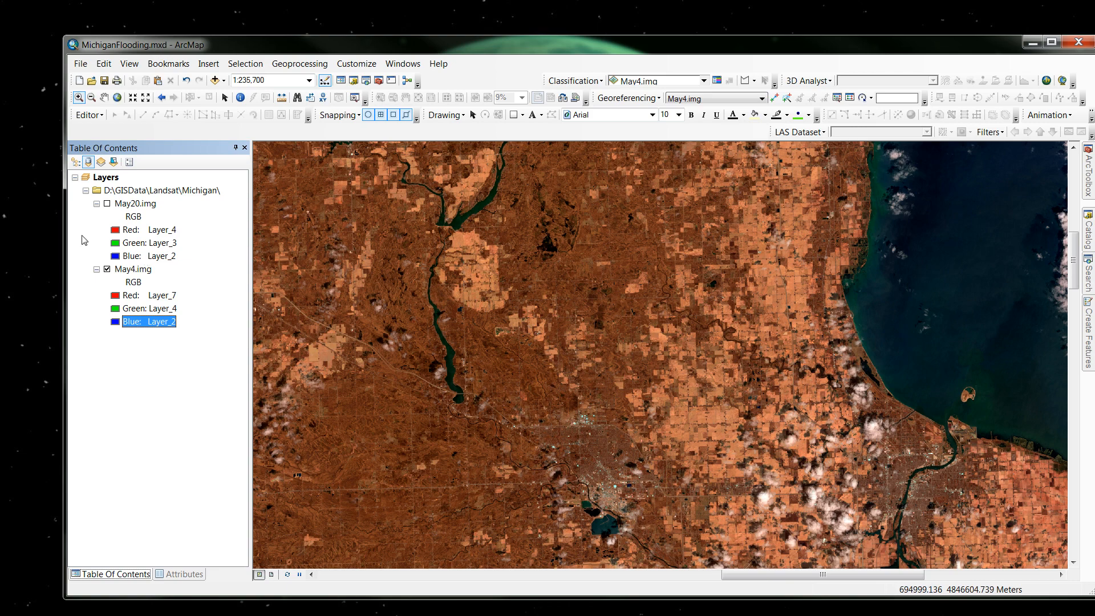
pyautogui.click(147, 321)
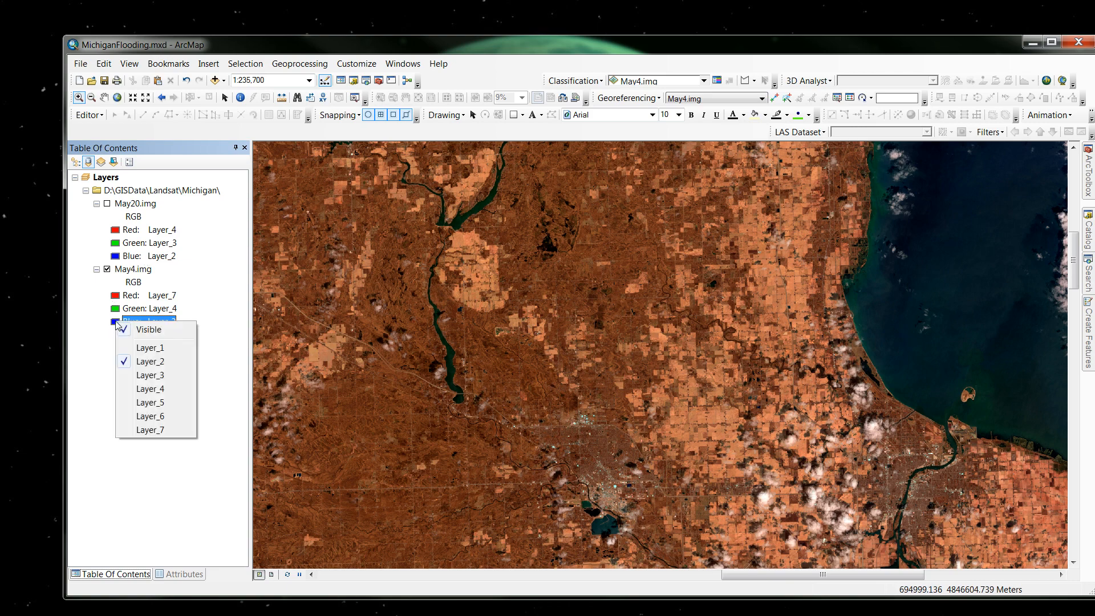
pyautogui.click(142, 375)
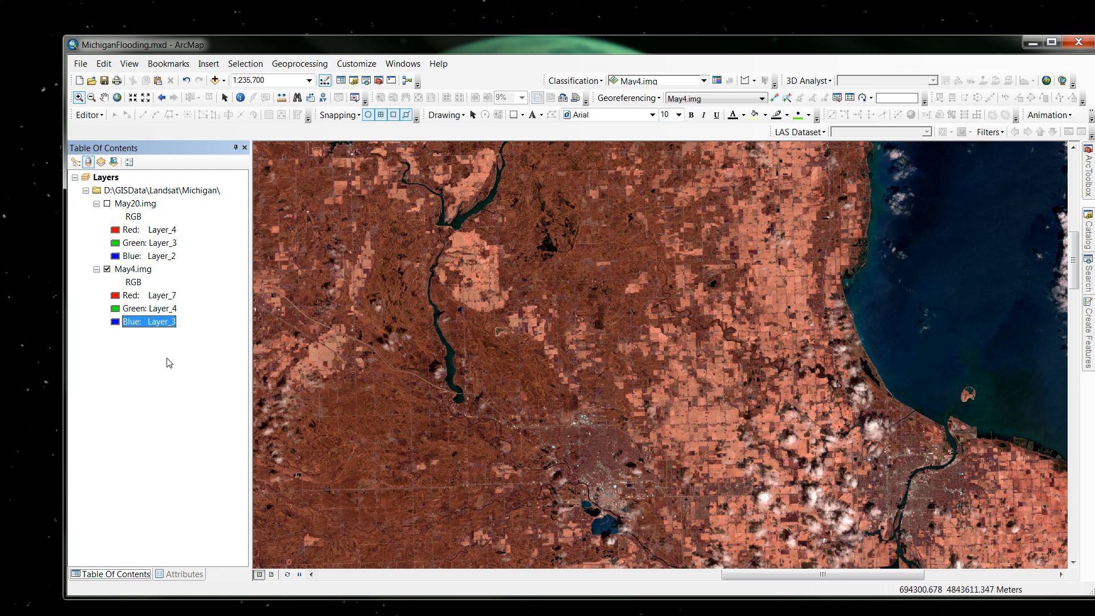
# Change the May4.img band combination to Layer_5 for red, Layer_6 for green and Layer_4 for blue.
pyautogui.click(116, 297)
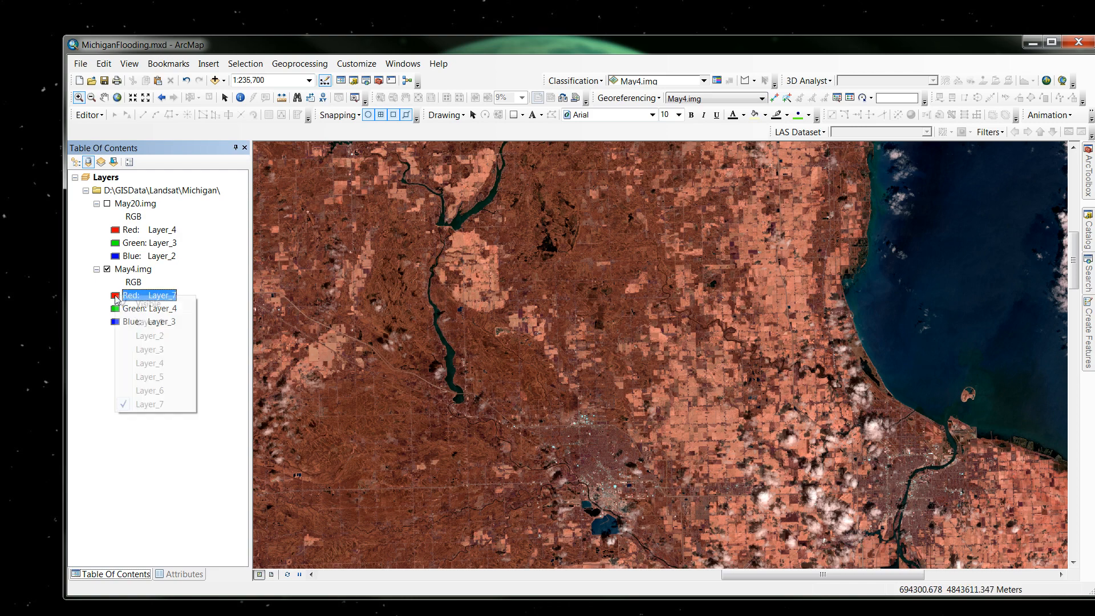
pyautogui.click(150, 377)
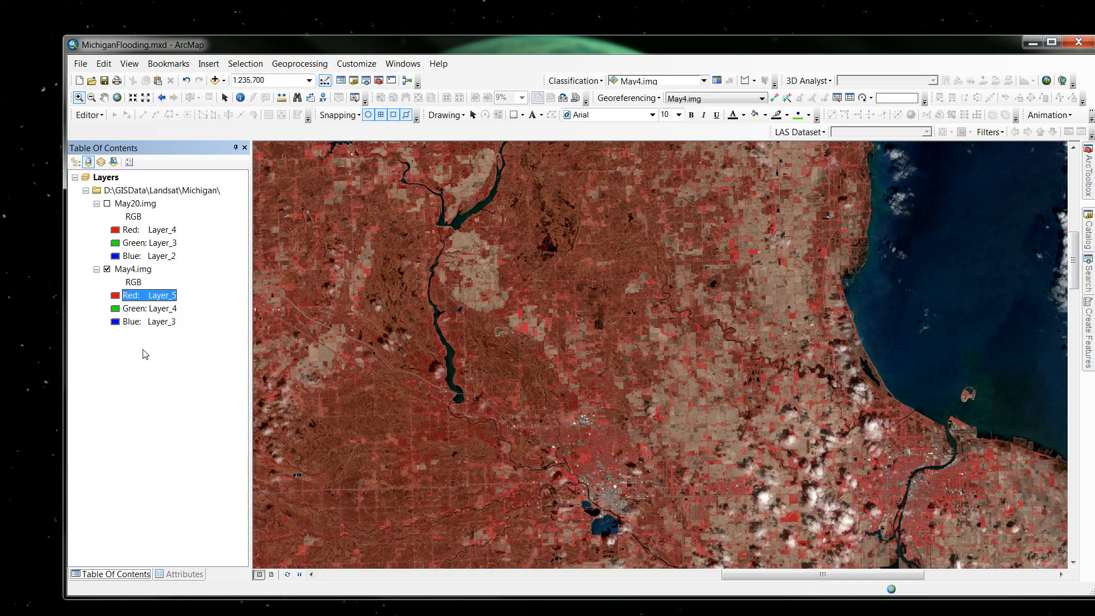
pyautogui.click(117, 312)
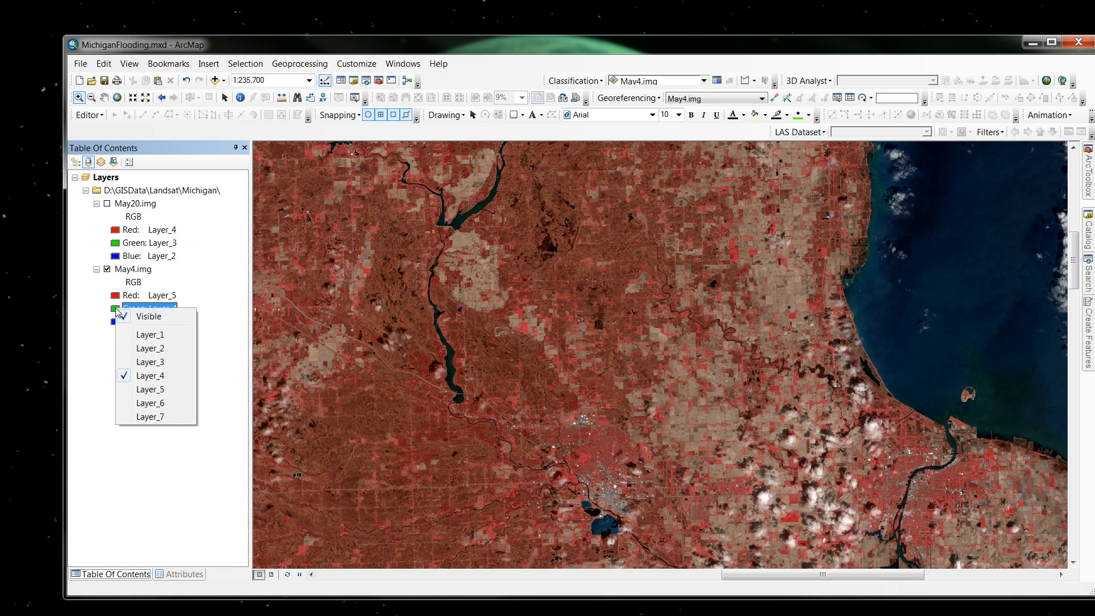
pyautogui.click(150, 403)
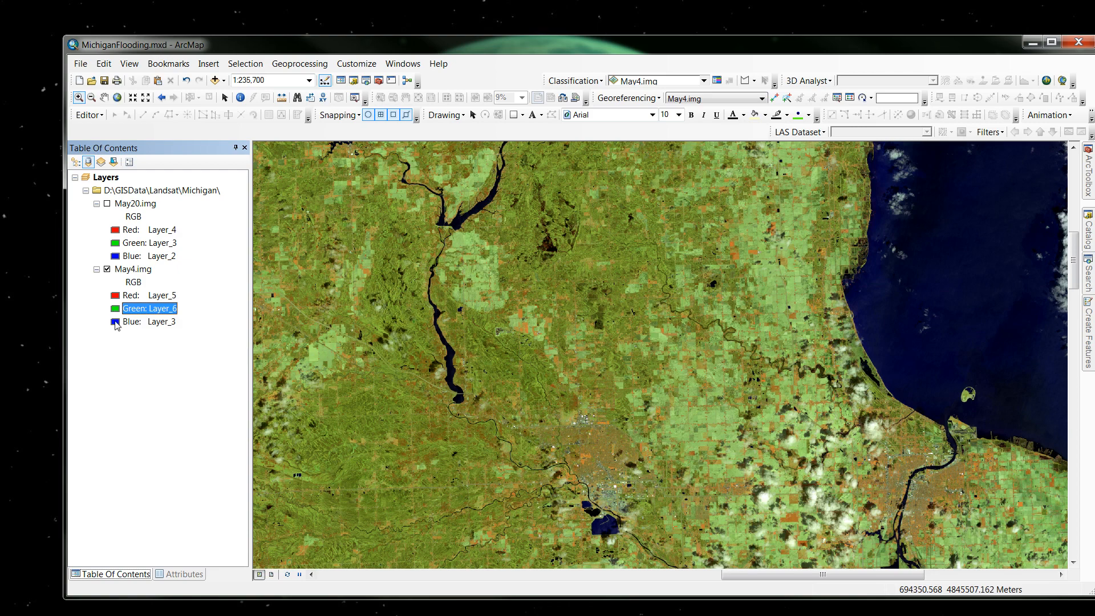
pyautogui.click(115, 323)
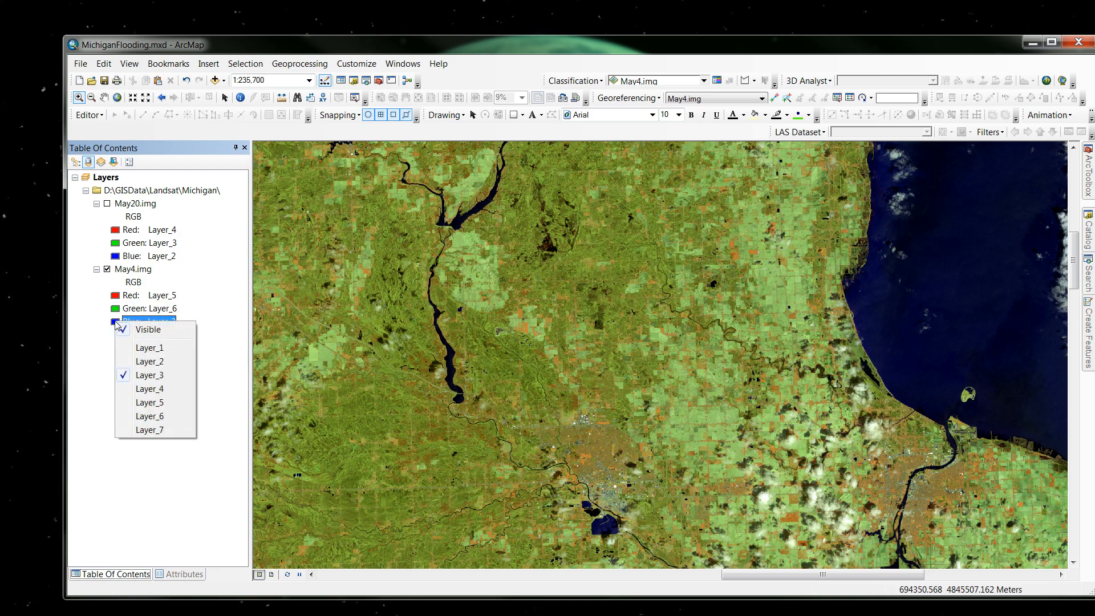
pyautogui.click(148, 390)
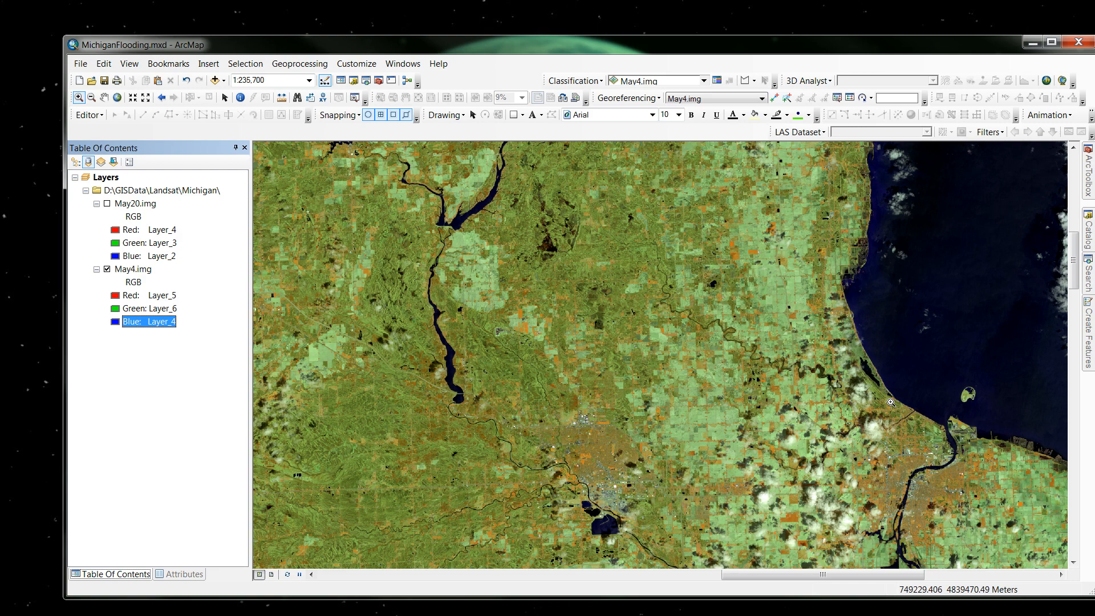
# Turn on May20.img and set its band combination to Layer_5 for red, Layer_6 for green and Layer_4 for blue.
pyautogui.click(107, 205)
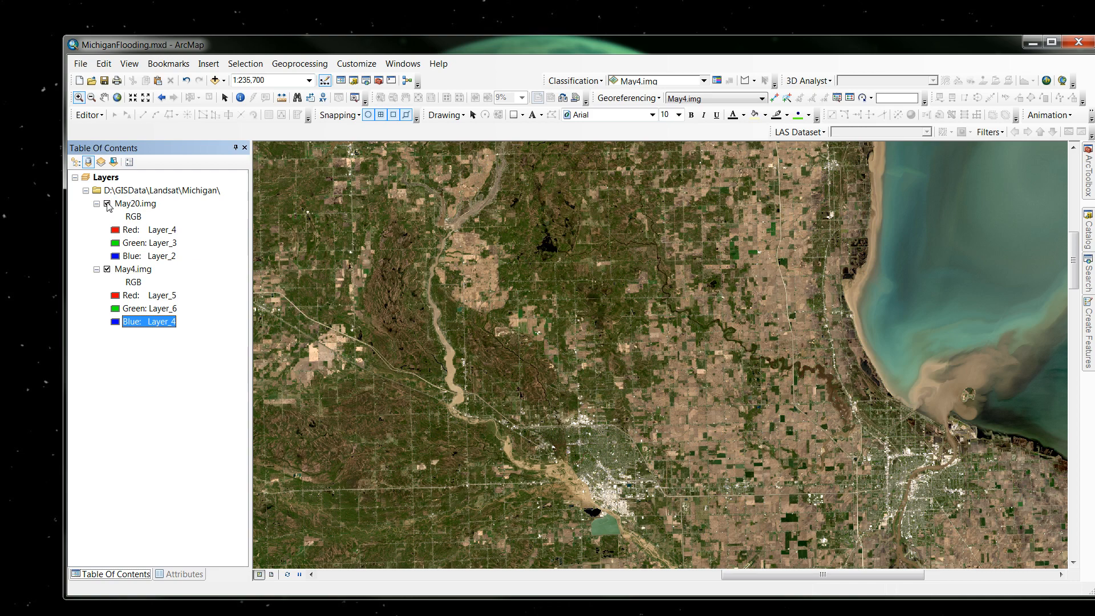
pyautogui.click(116, 231)
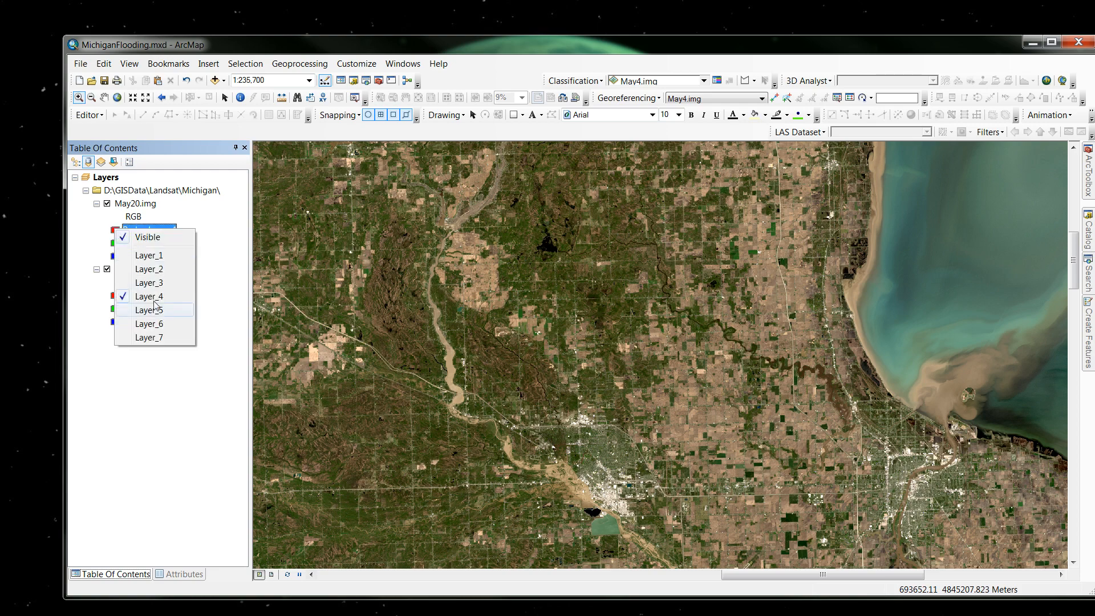
pyautogui.click(152, 310)
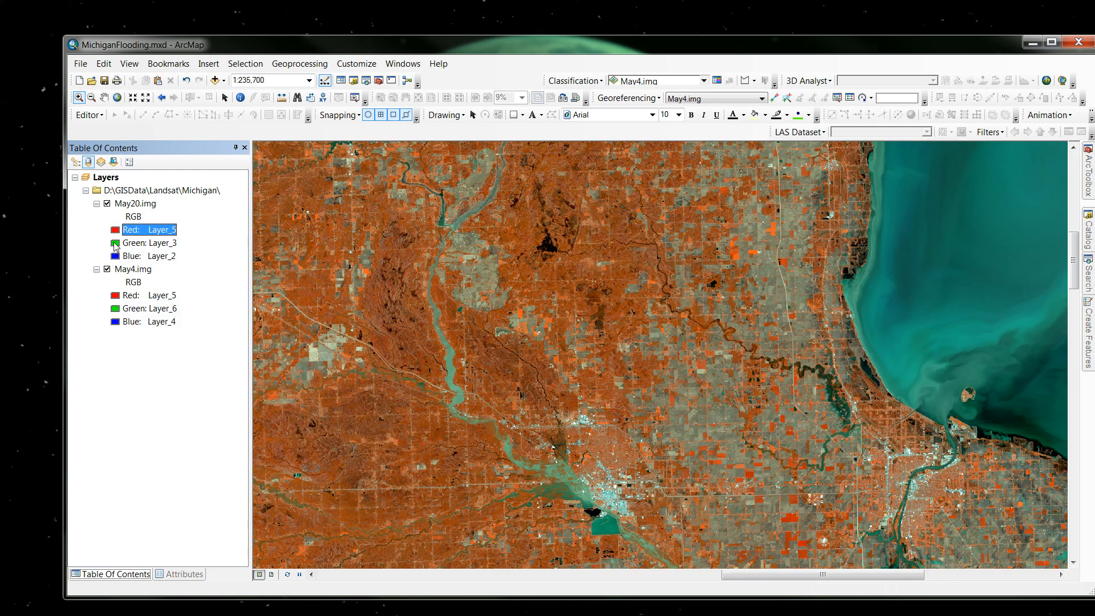
pyautogui.click(116, 244)
pyautogui.click(150, 338)
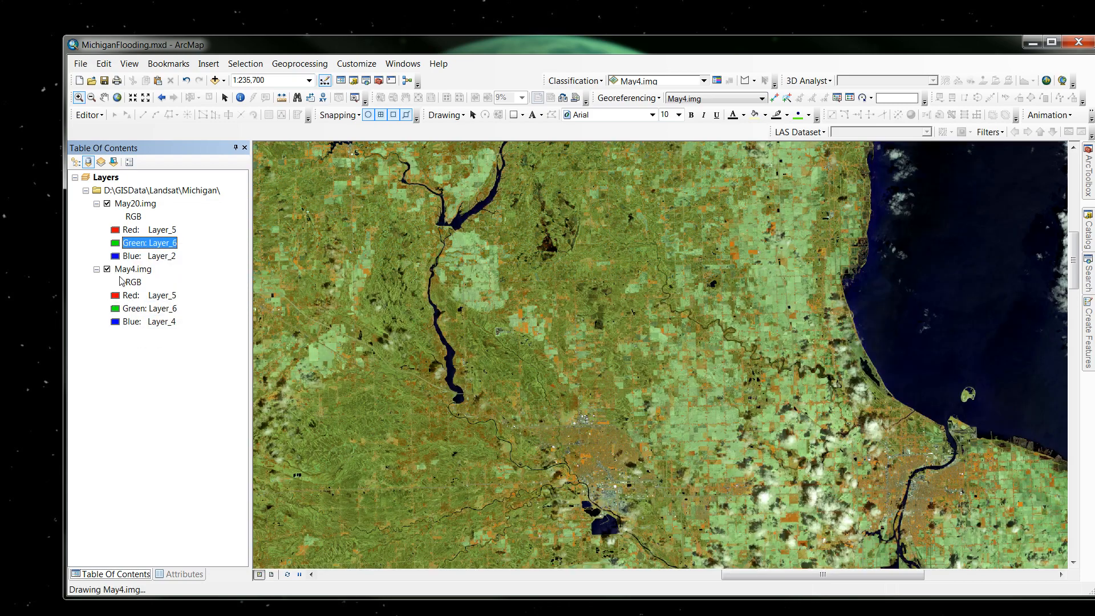
pyautogui.click(115, 244)
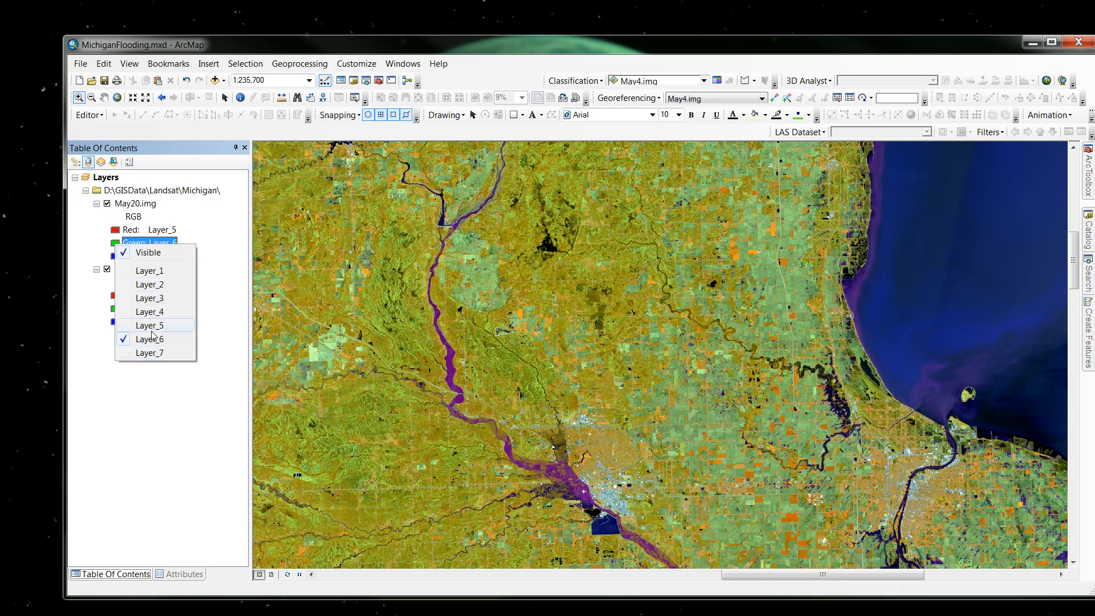
pyautogui.click(151, 312)
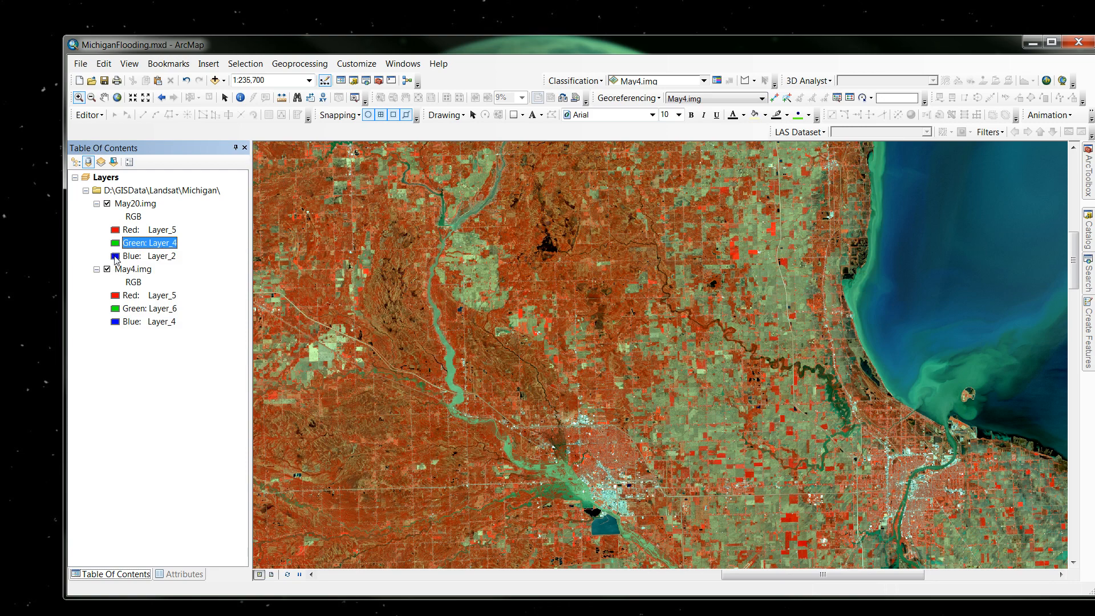
pyautogui.click(115, 244)
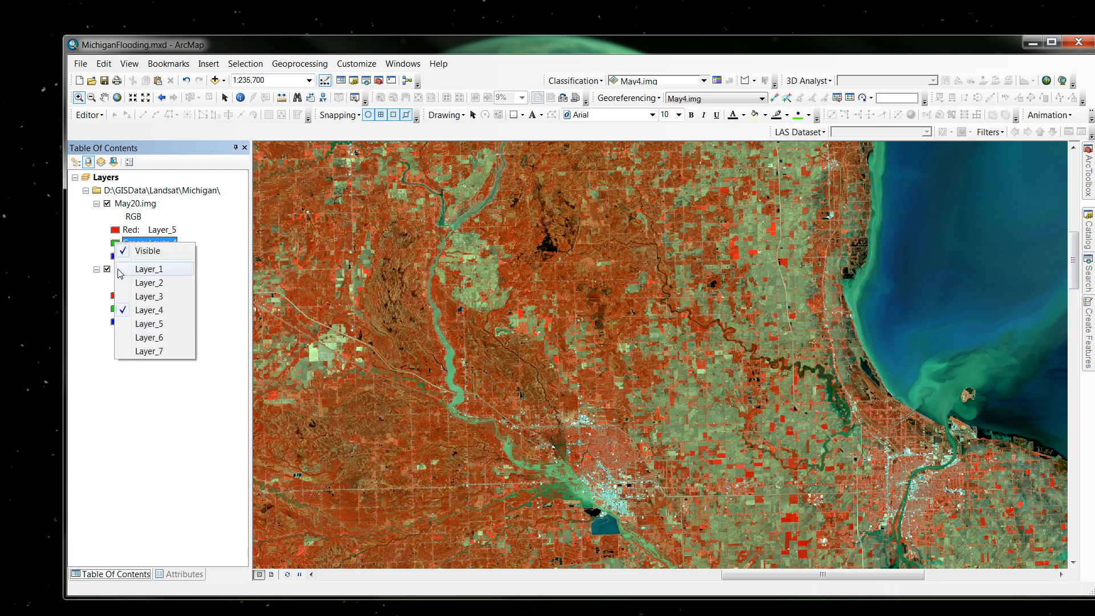
pyautogui.click(142, 340)
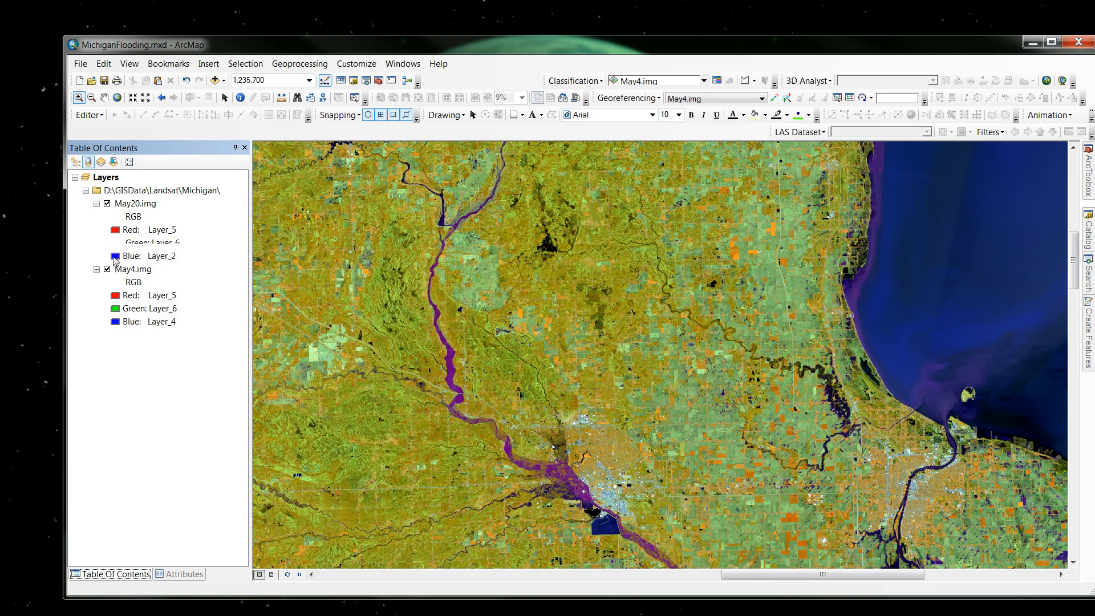
pyautogui.click(114, 256)
pyautogui.click(146, 326)
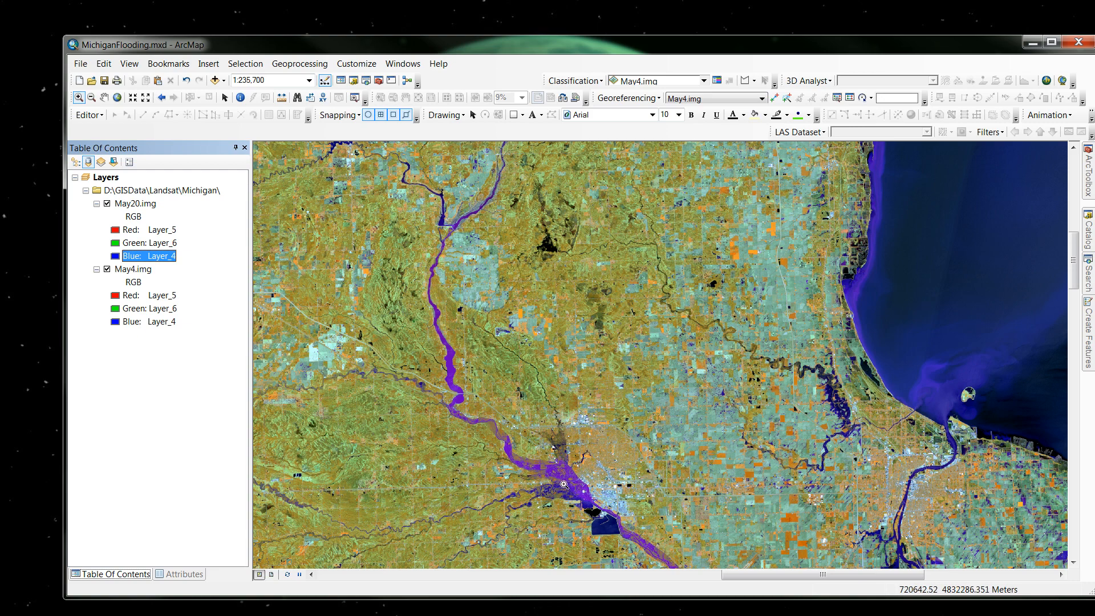
# Compare the water extent on the two dates by repeatedly hiding and showing May20.img over May4.img, leaving May20.img visible.
pyautogui.click(107, 204)
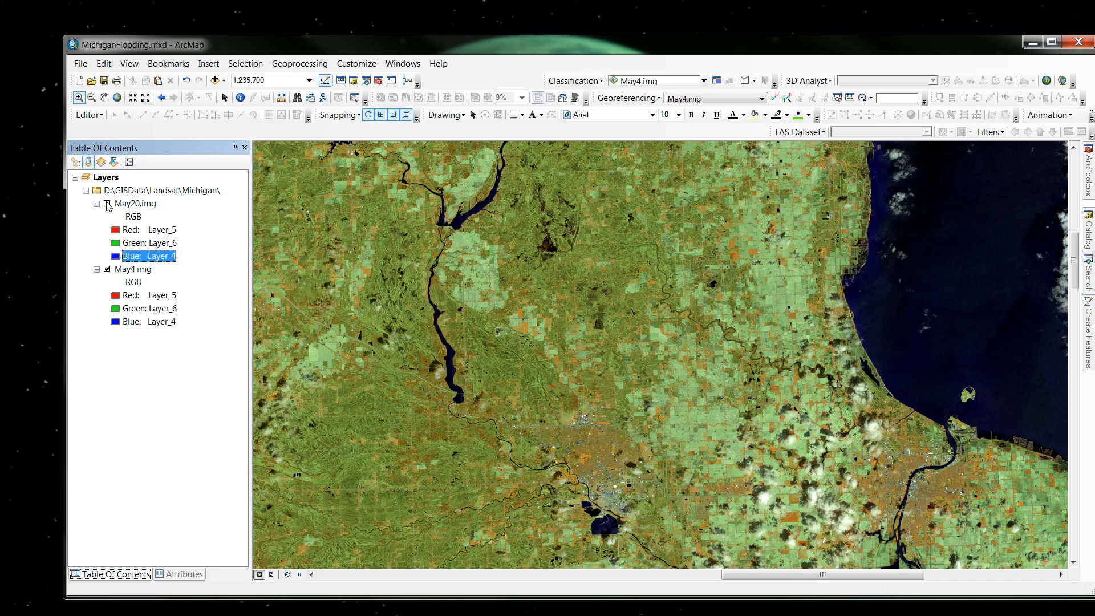
pyautogui.click(107, 204)
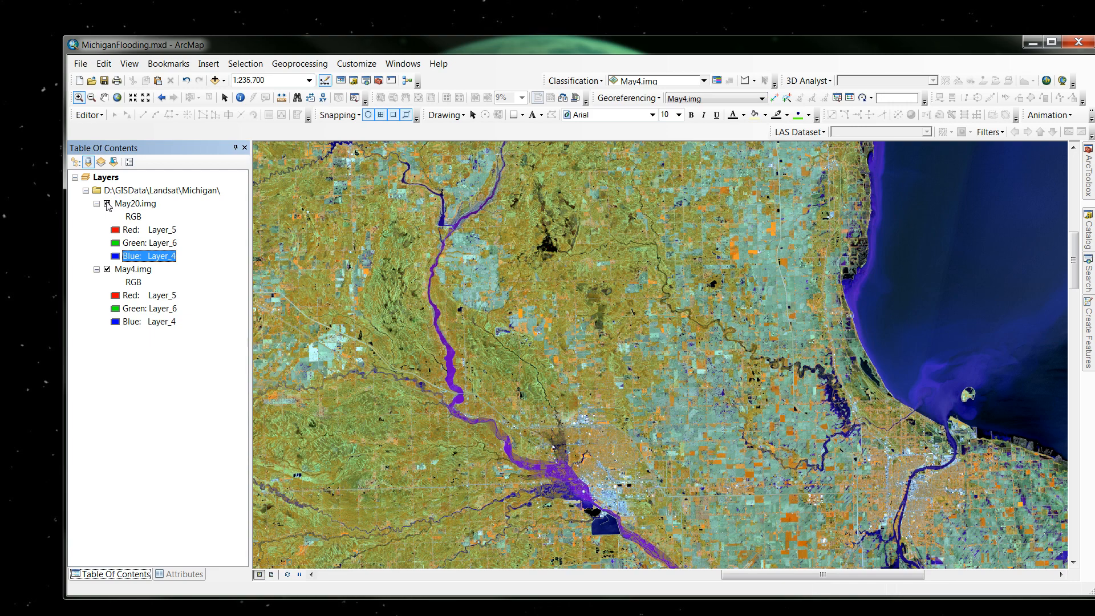
pyautogui.click(107, 204)
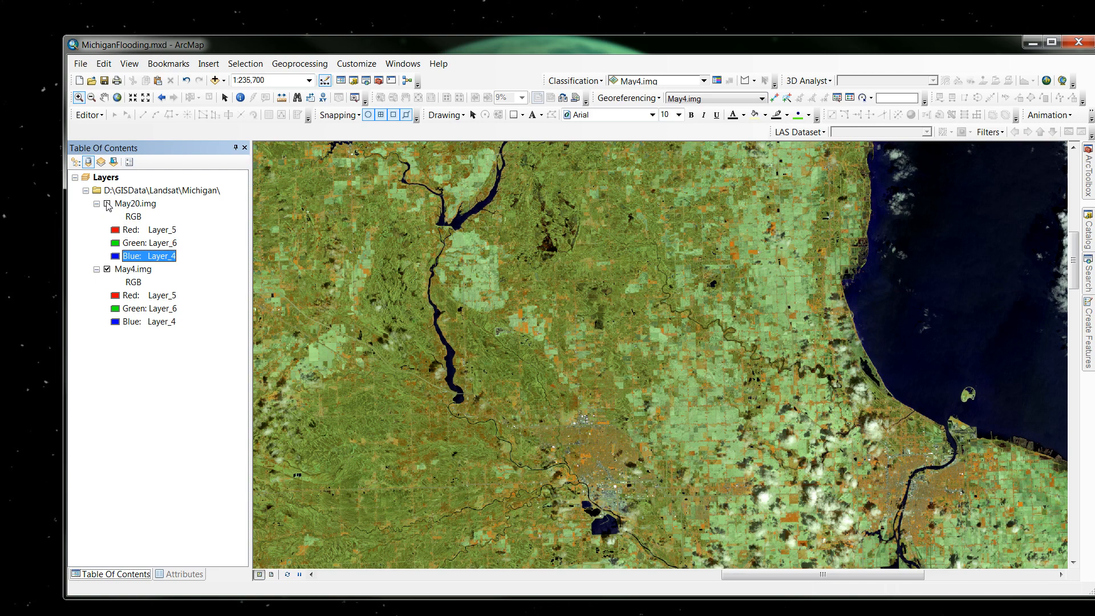
pyautogui.click(107, 204)
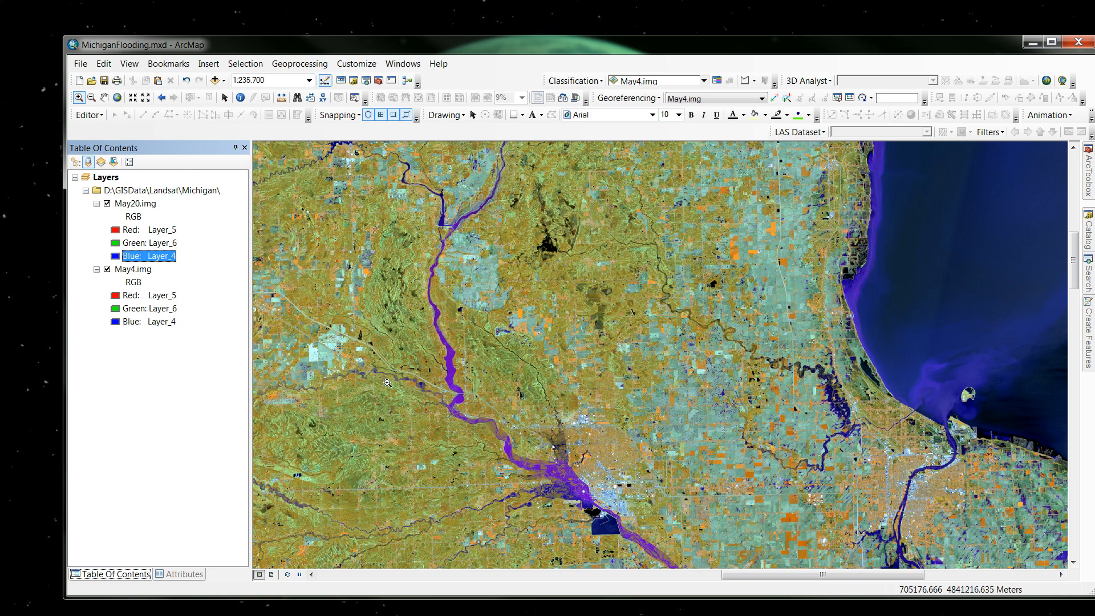
pyautogui.click(107, 204)
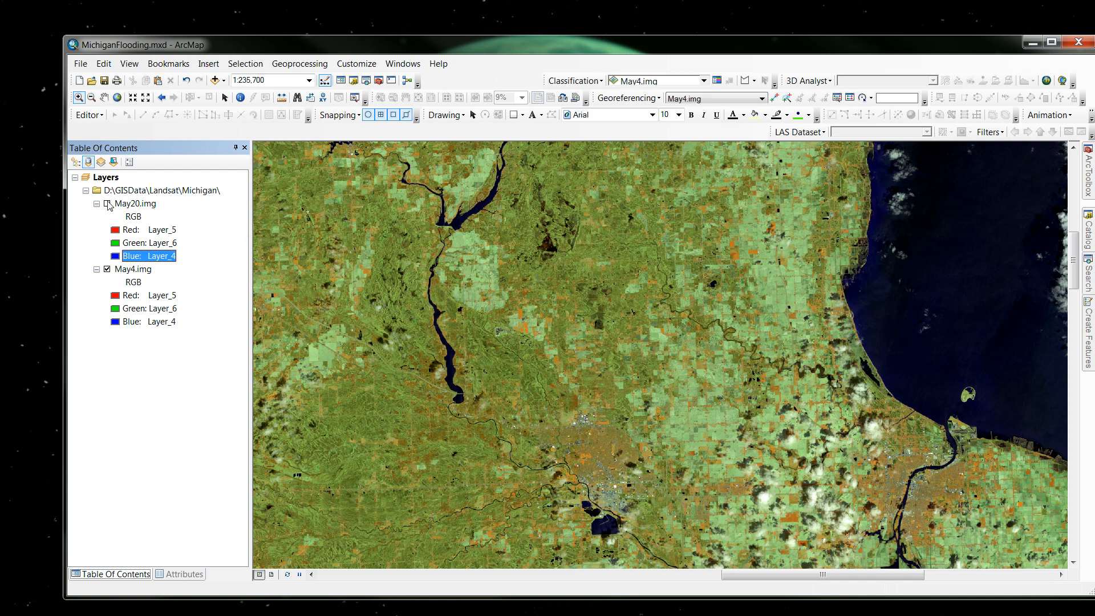
pyautogui.click(108, 204)
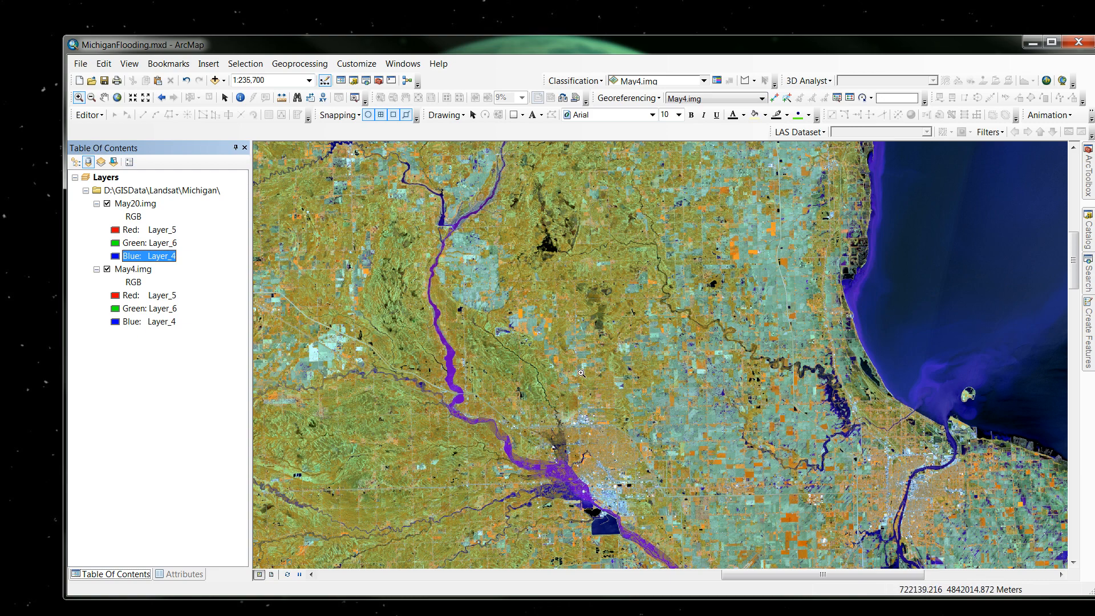
pyautogui.click(108, 204)
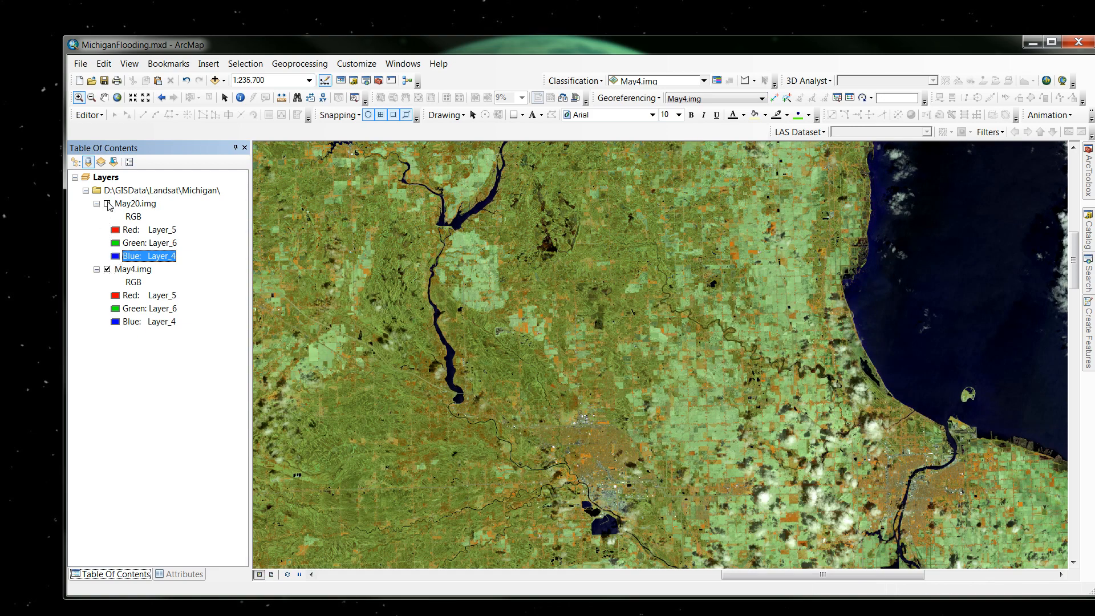
pyautogui.click(108, 204)
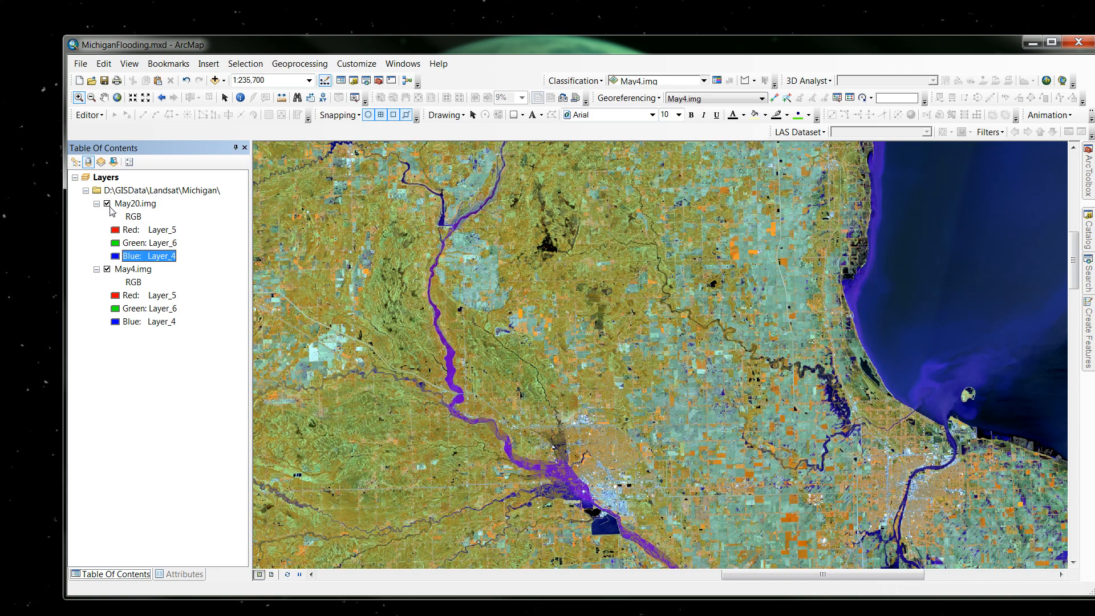